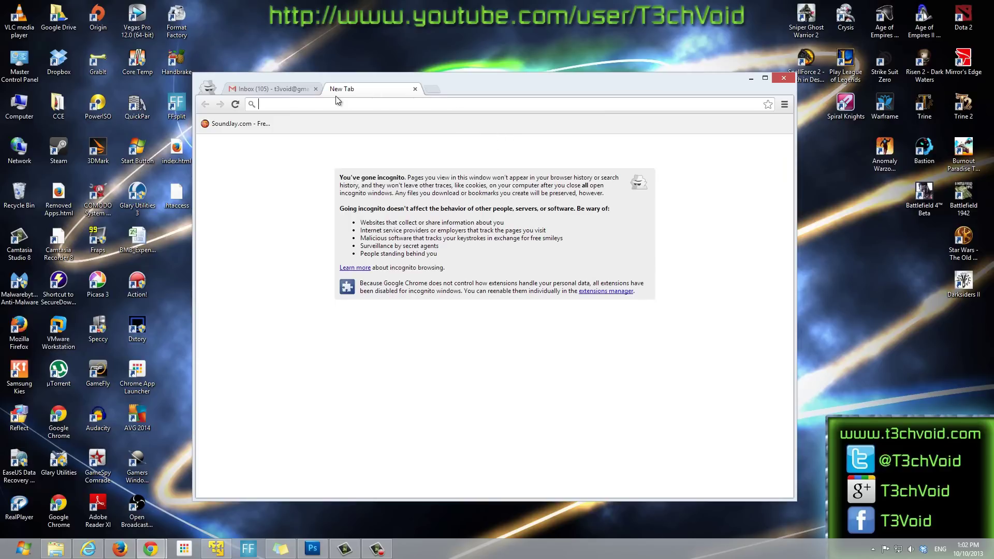
Step: Show the 'Inbox (105)' Gmail tab in Chrome, then minimize the Chrome window
left_click(295, 89)
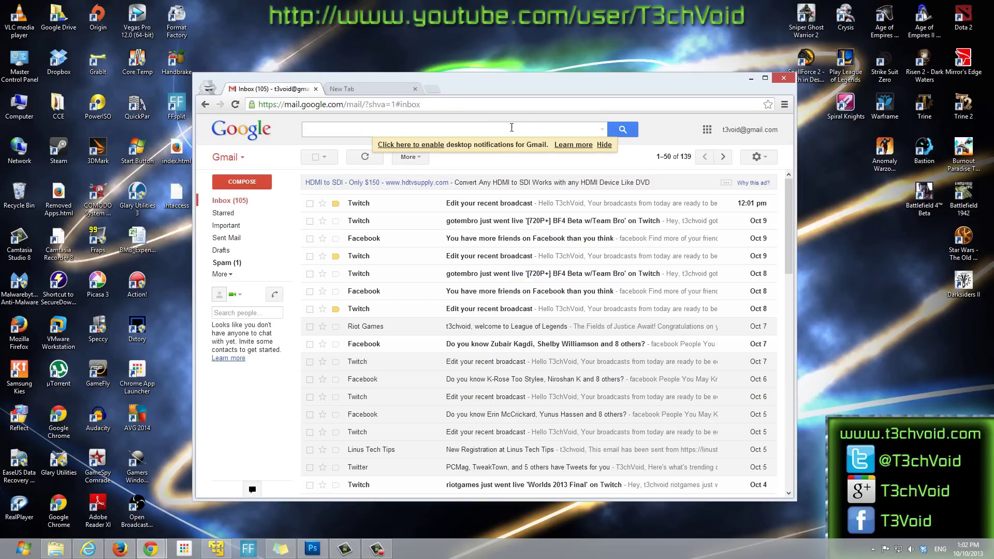
left_click(752, 79)
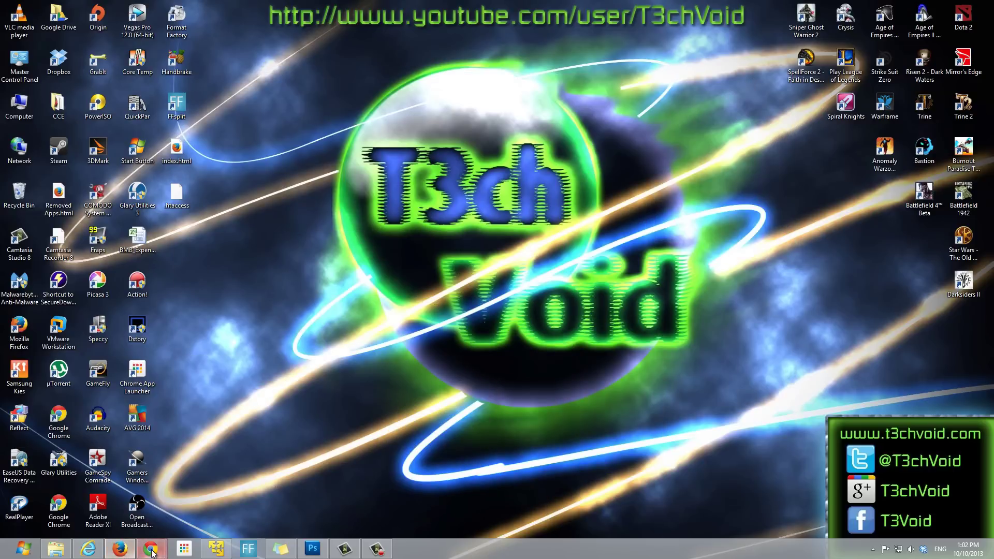
Step: Restore Chrome, launch Internet Explorer, and arrange the two browser windows side by side
mouse_move(152, 553)
left_click(202, 508)
left_click_drag(516, 96, 605, 77)
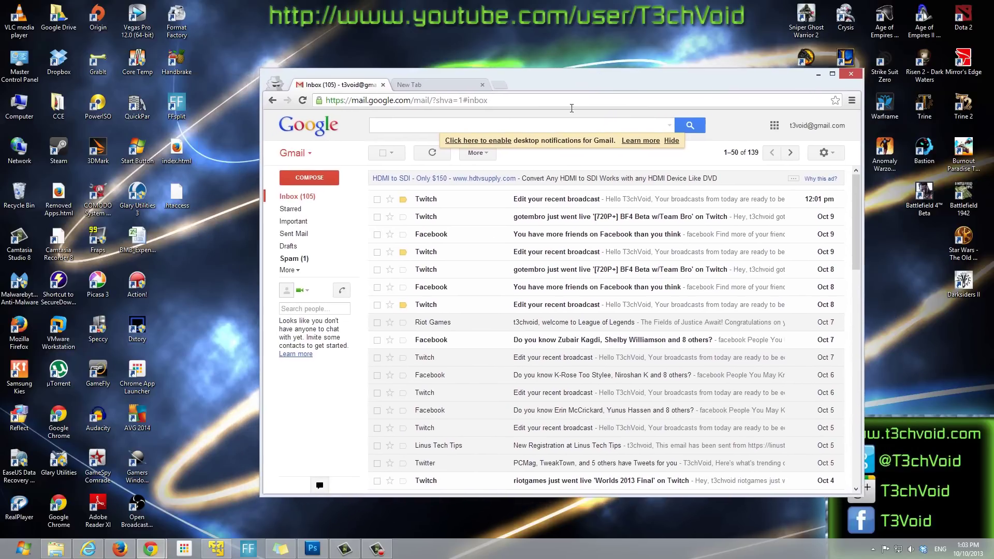
left_click(88, 549)
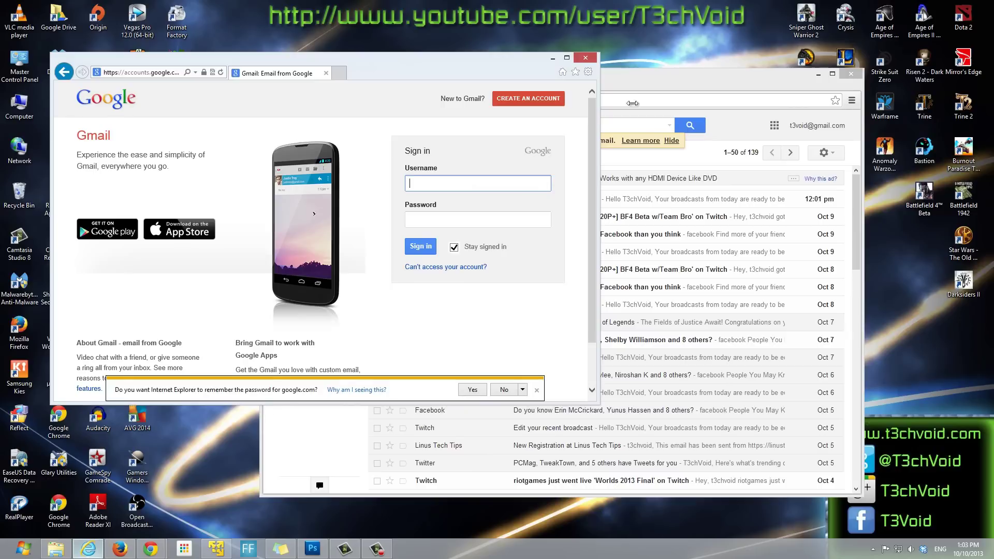
left_click_drag(774, 74, 903, 93)
left_click_drag(494, 55, 528, 39)
left_click_drag(636, 386, 788, 481)
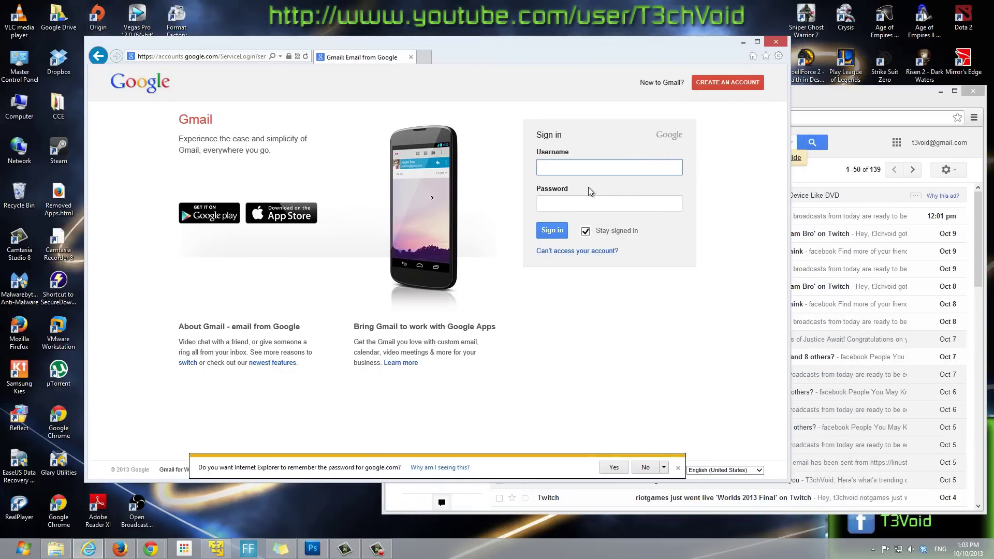
Step: Sign in to Gmail in Internet Explorer with the account's username and password, correcting the mistyped username
key("Tab")
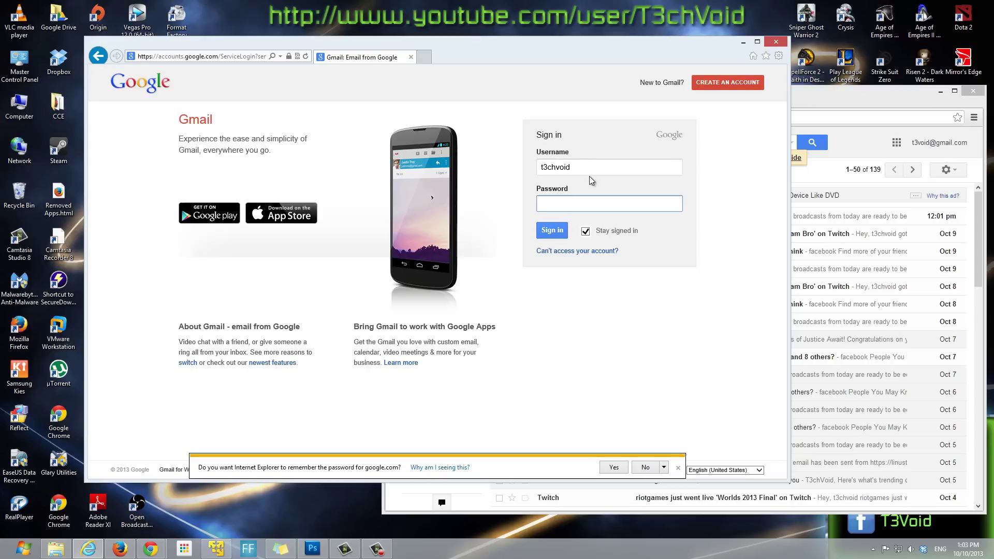
type("****")
key("Return")
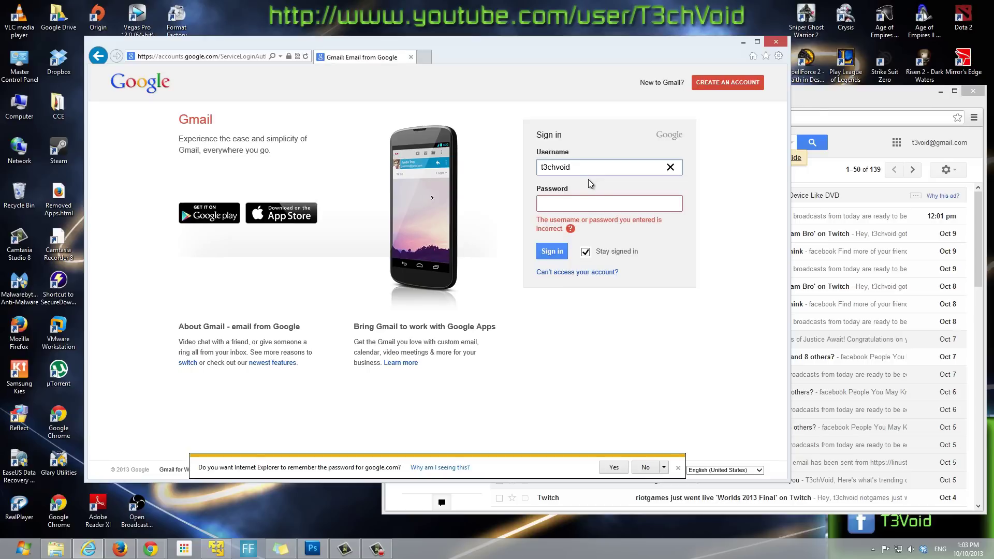
left_click_drag(577, 167, 548, 167)
key("Tab")
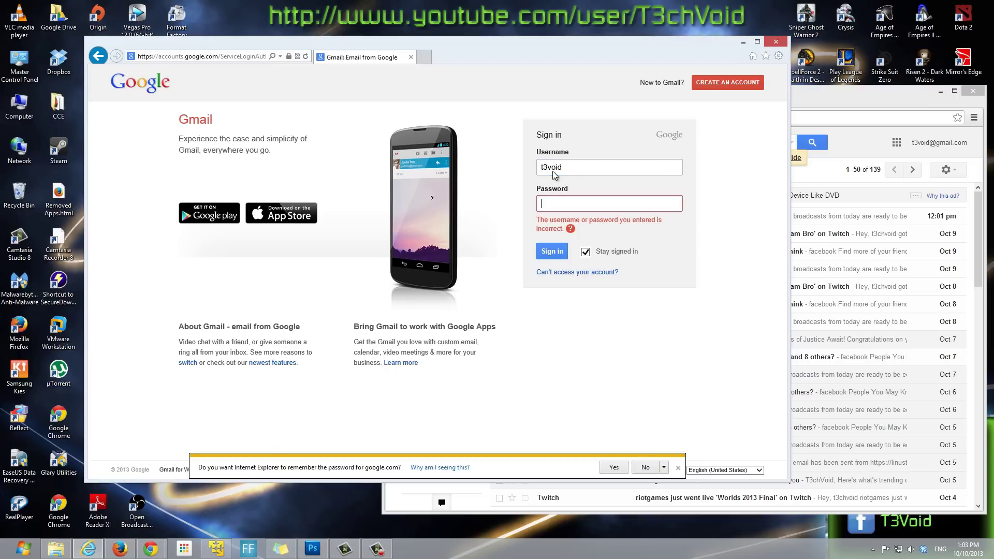
key("Return")
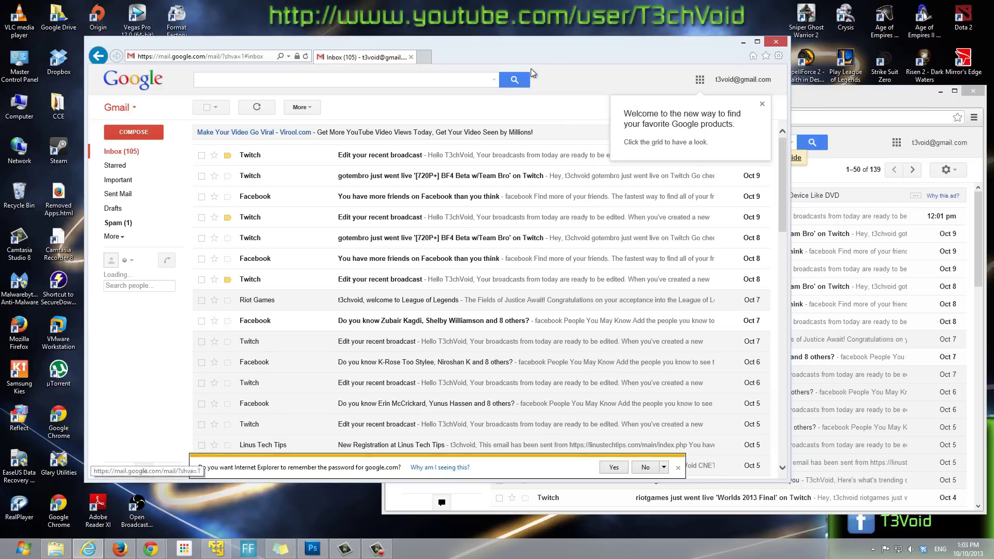
Step: Rearrange the Chrome and Internet Explorer Gmail windows on the desktop
left_click_drag(538, 40, 492, 45)
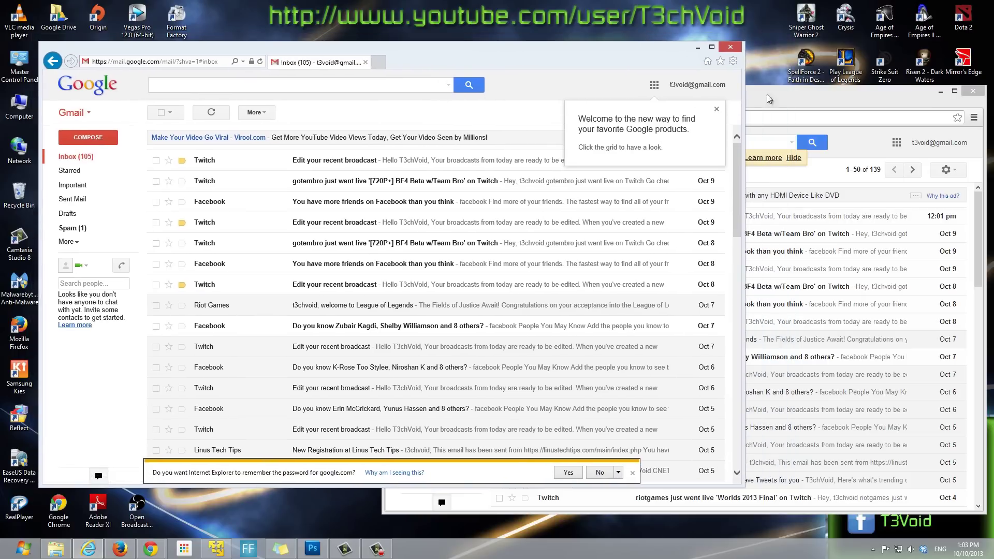
left_click(772, 107)
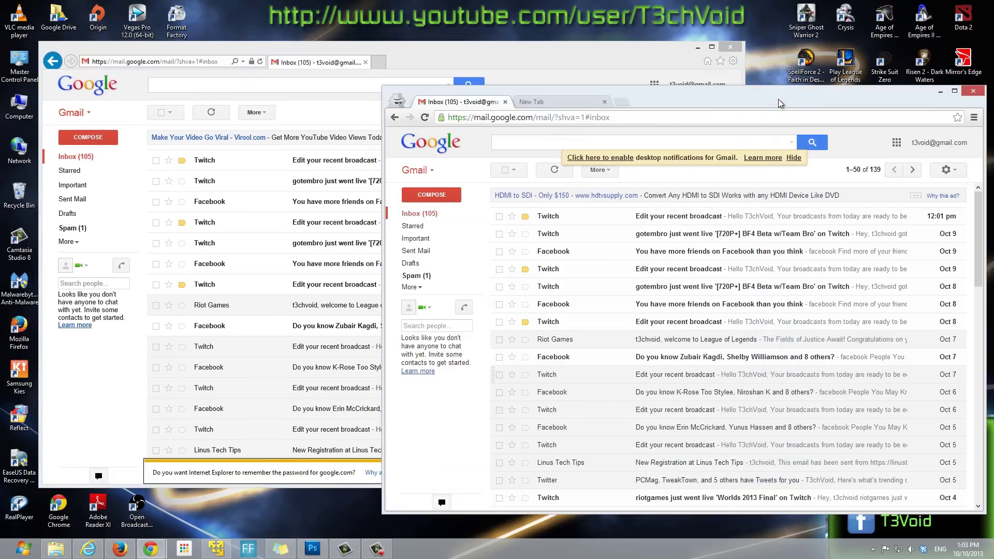
left_click_drag(778, 98, 757, 79)
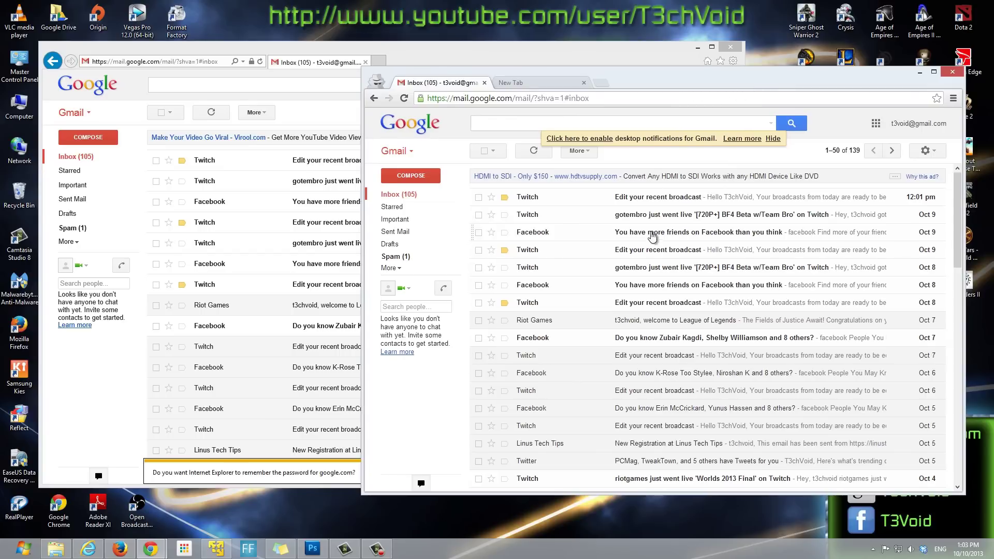
left_click_drag(646, 81, 661, 85)
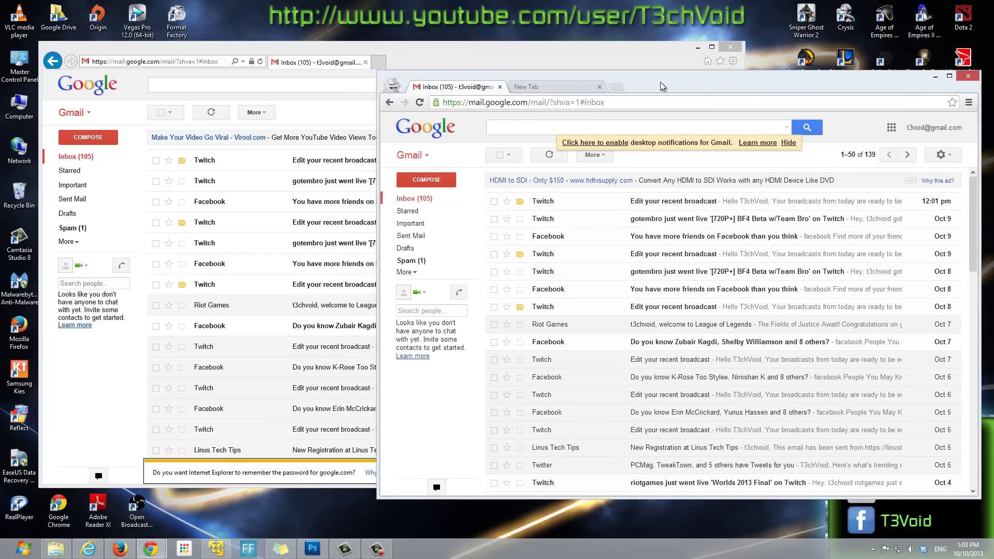
left_click(602, 45)
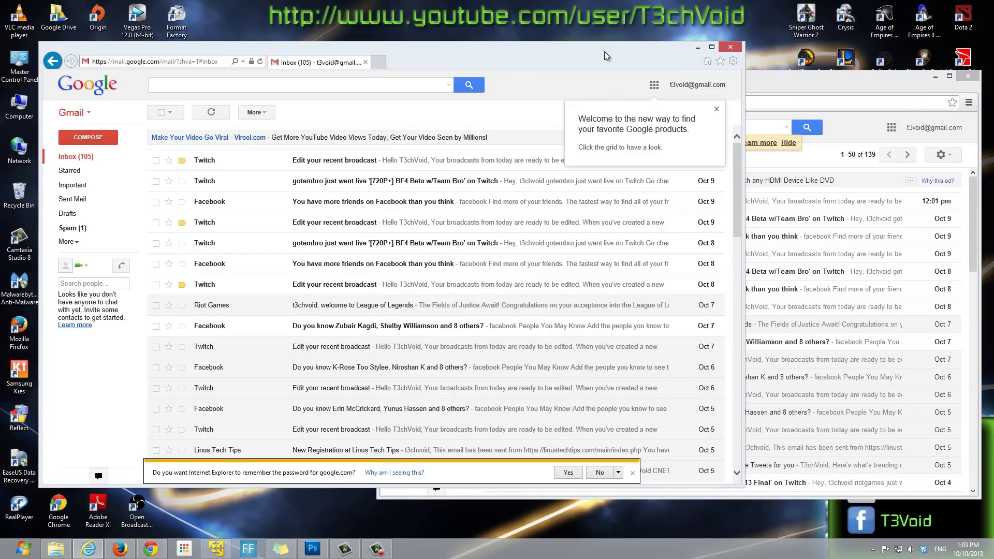
Step: Restore the VMware Player Windows 8.1 window on top and capture input into it
left_click(216, 549)
left_click_drag(510, 125, 568, 117)
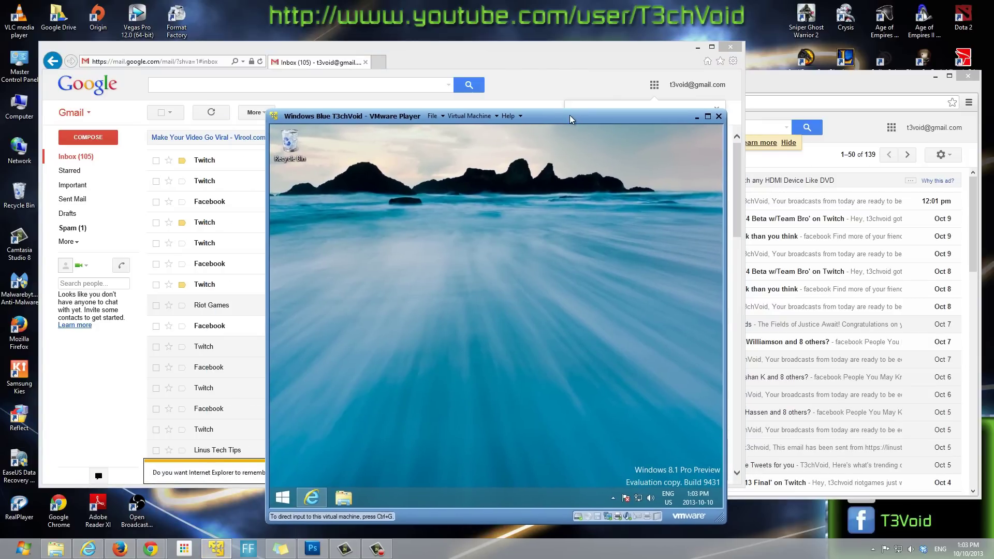
key("ctrl+alt")
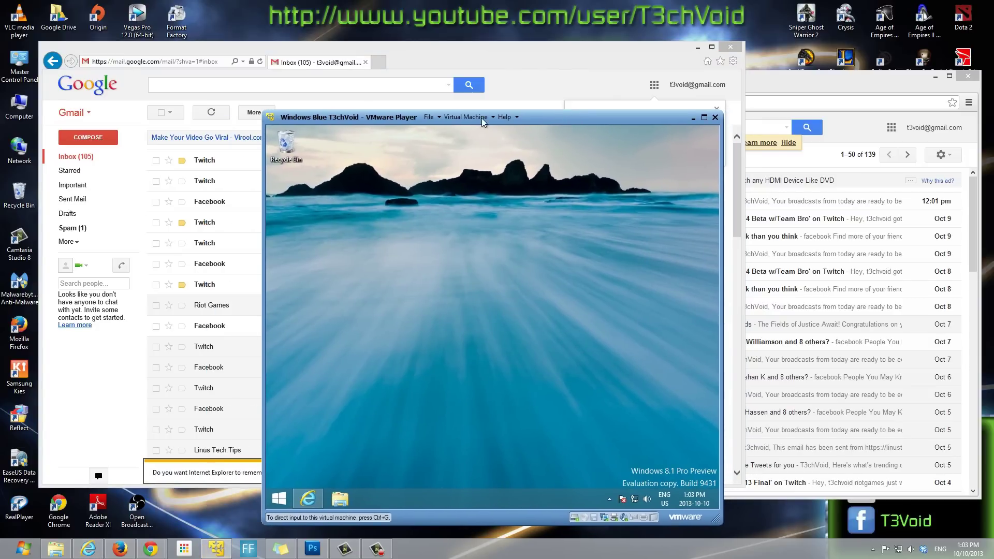
left_click(550, 128)
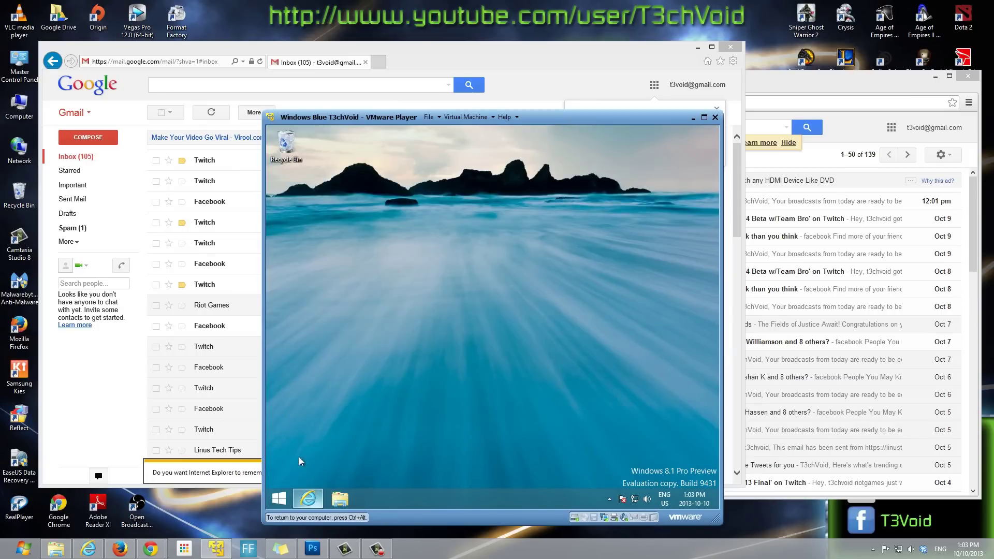
Step: Open Internet Explorer inside the virtual machine and position the VM and browser windows
left_click(323, 502)
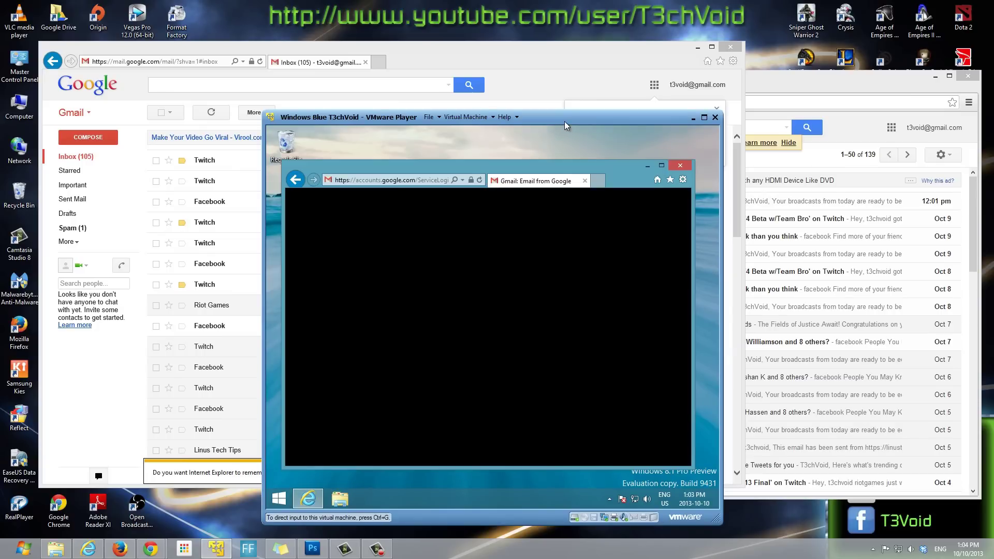
left_click_drag(564, 121, 664, 134)
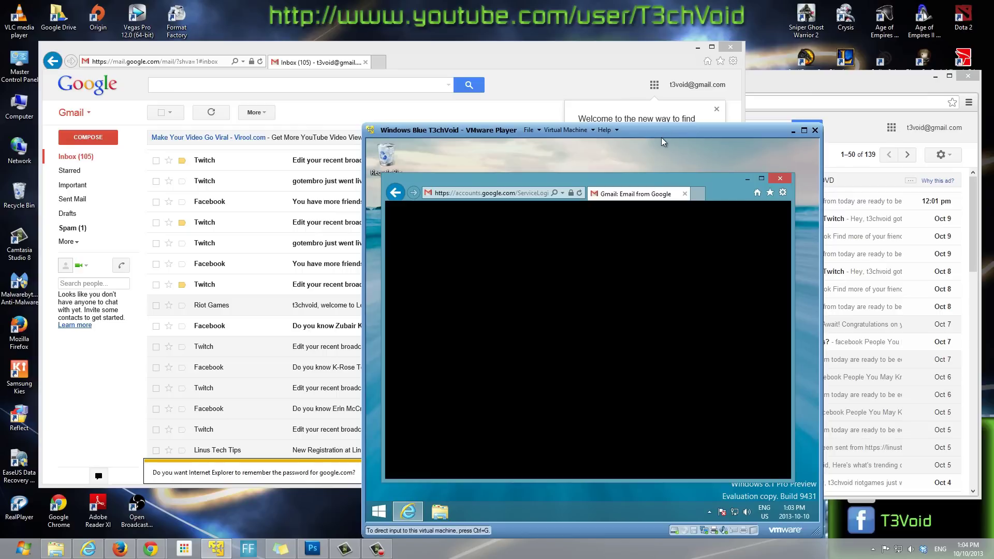
left_click_drag(648, 136, 642, 135)
left_click(642, 159)
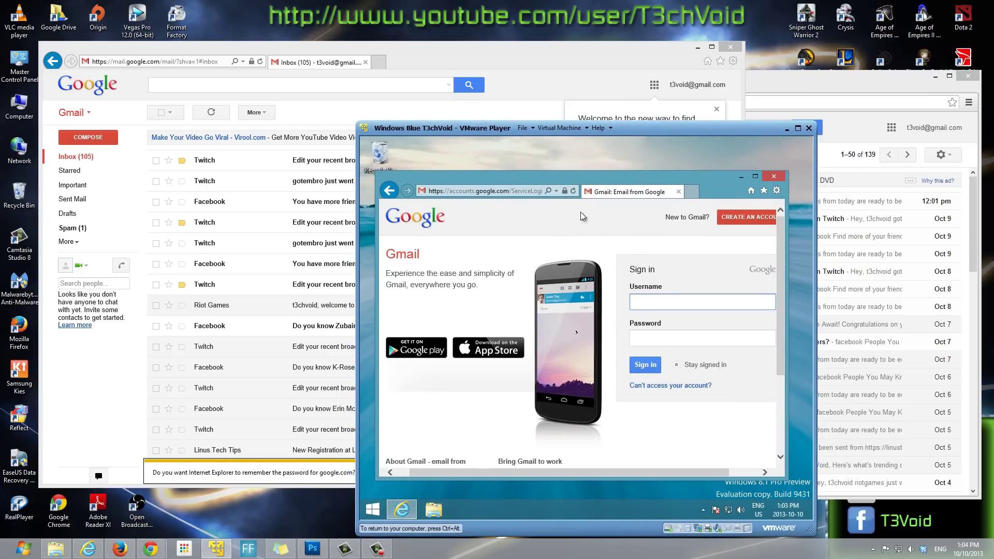
key("ctrl+alt")
left_click_drag(633, 129, 572, 108)
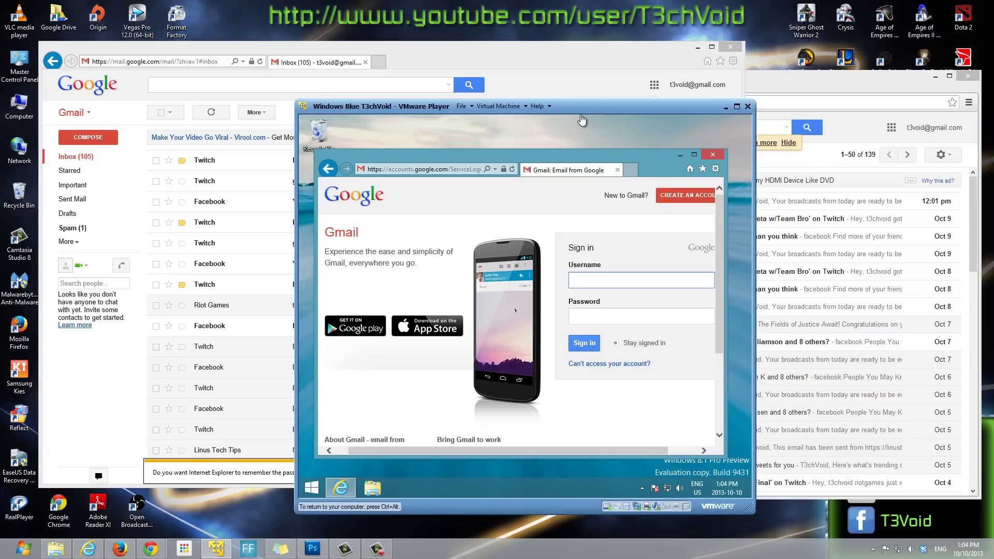
left_click_drag(574, 113, 564, 120)
left_click(579, 264)
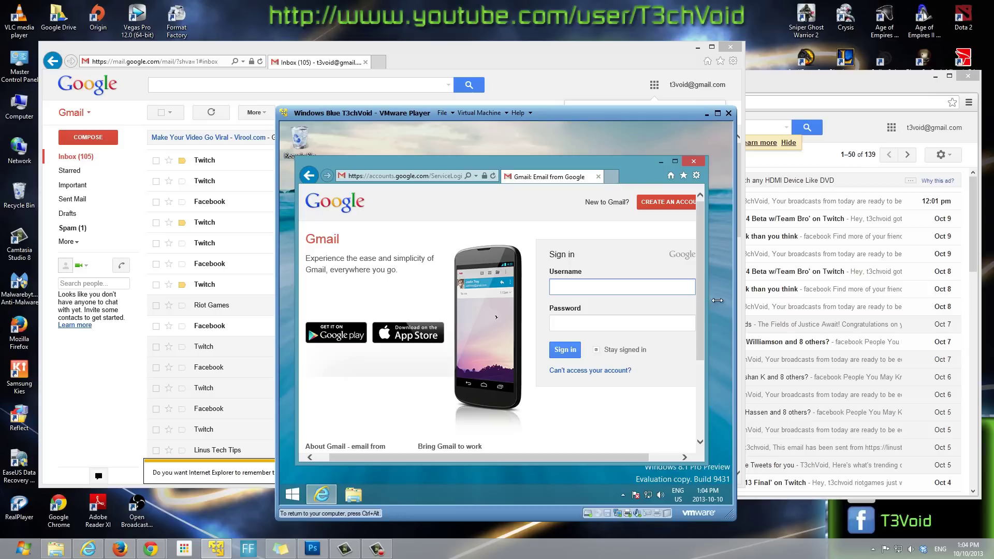
left_click_drag(717, 300, 728, 300)
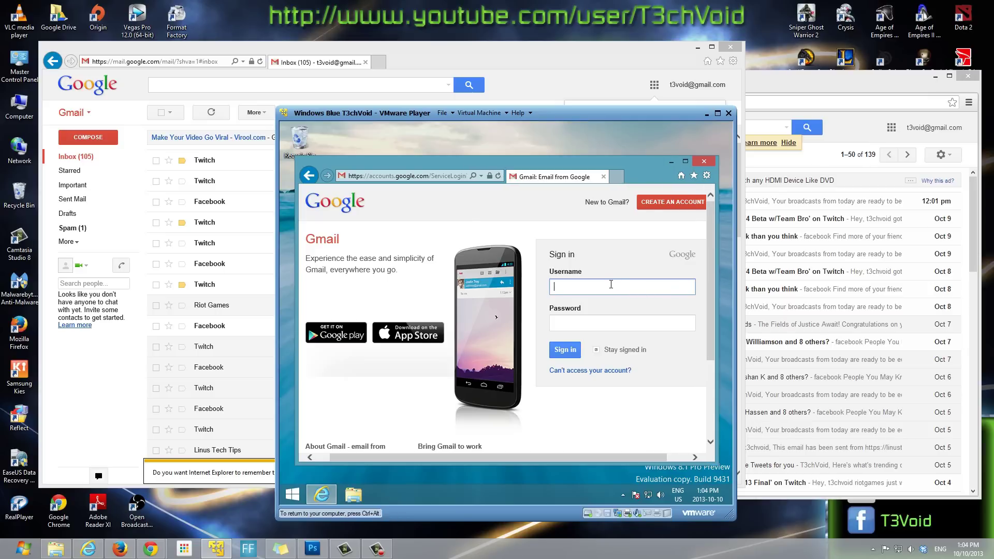
Step: Sign in to Gmail in the VM's browser, decline saving the password, then return to the host IE inbox
key("Tab")
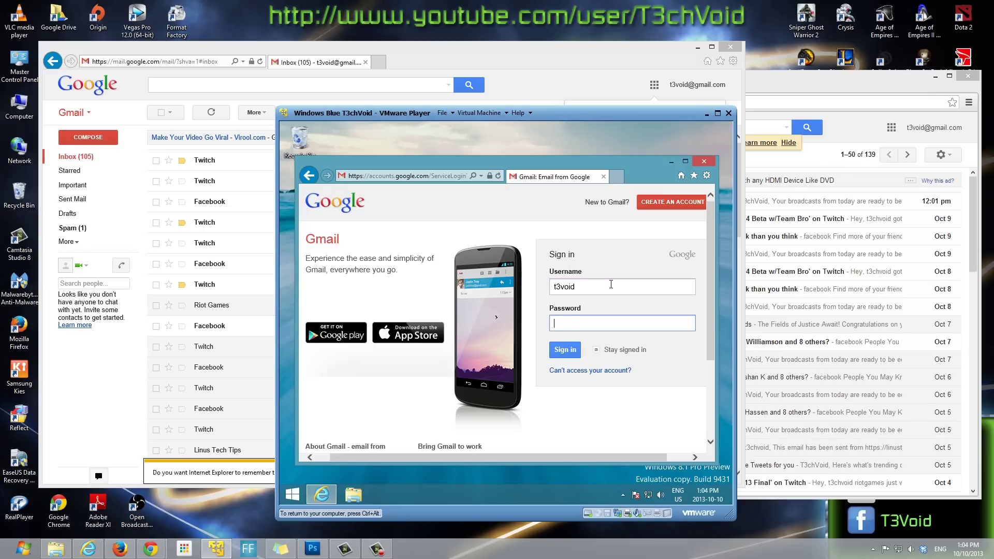
type("••••••••••")
left_click(559, 349)
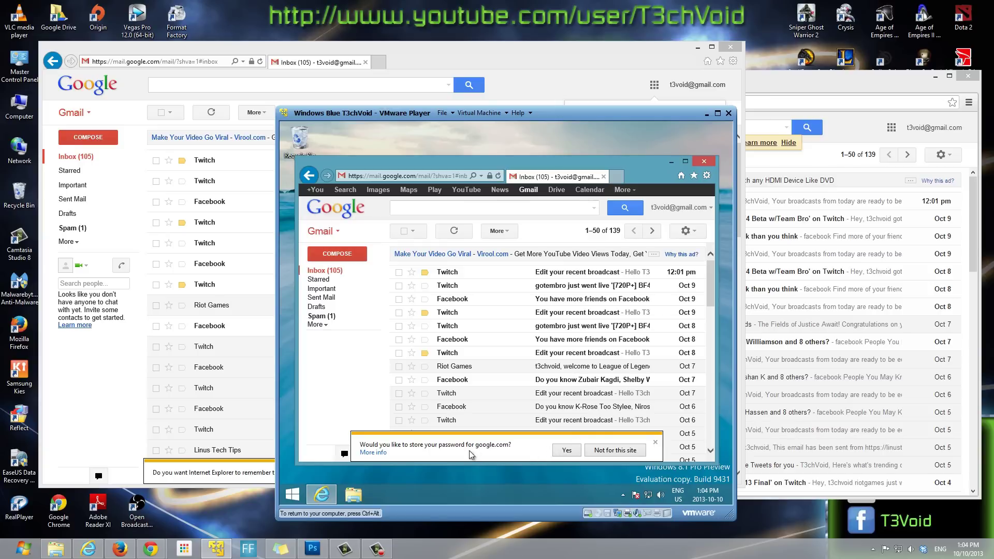
left_click(656, 442)
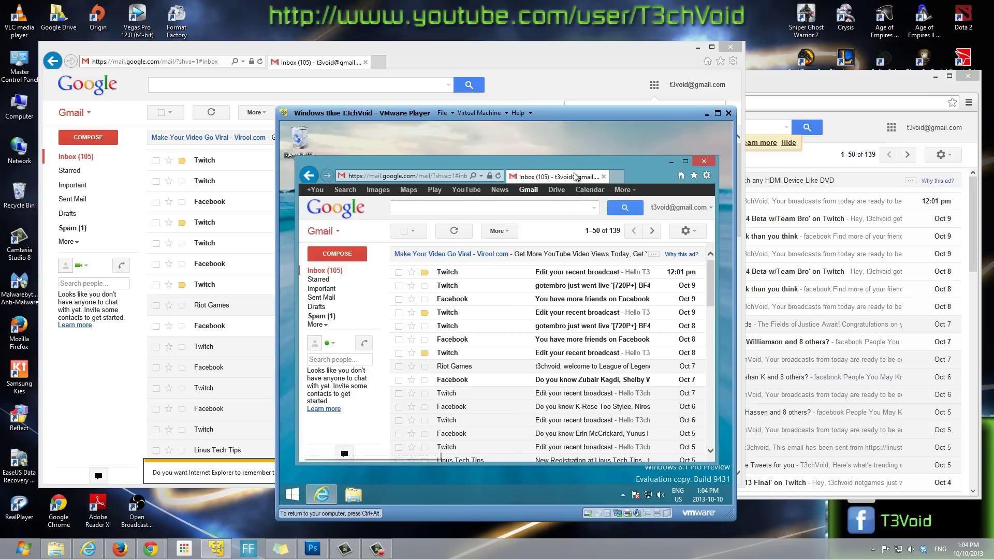
mouse_move(569, 178)
left_mouse_down()
mouse_move(593, 173)
mouse_move(441, 124)
mouse_move(548, 170)
mouse_move(584, 170)
left_mouse_up()
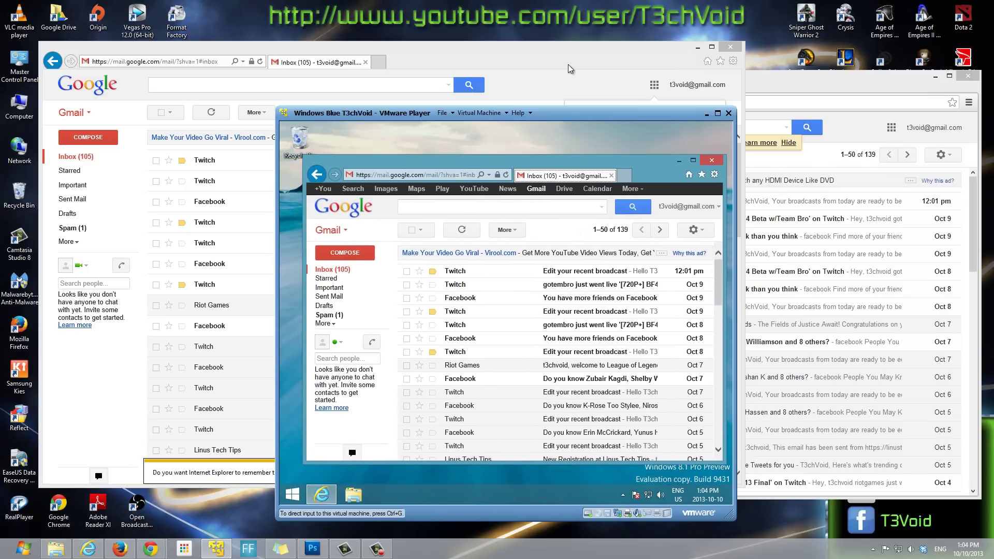
left_click(243, 189)
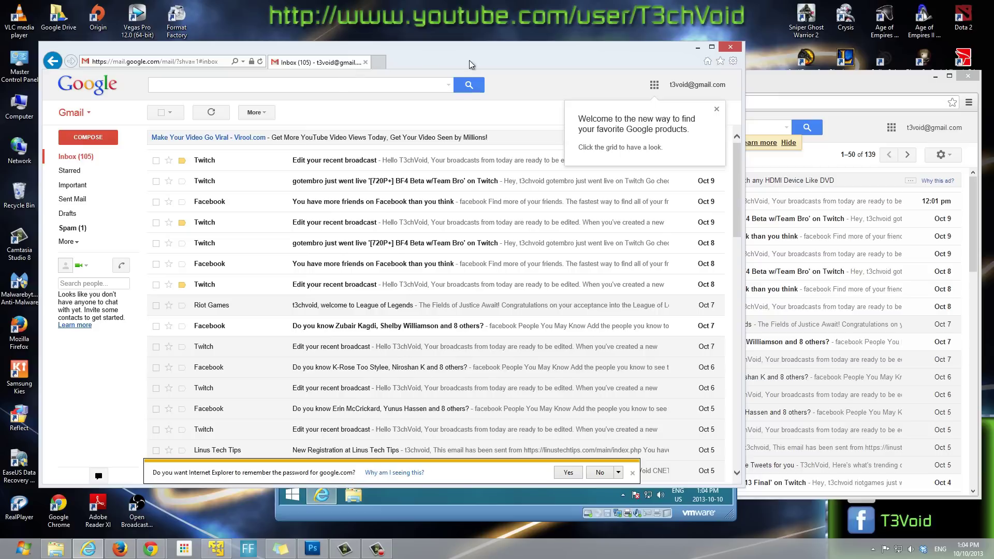
Step: Bring Chrome's Gmail inbox forward and scroll to the footer showing last account activity 1 minute ago
left_click(777, 79)
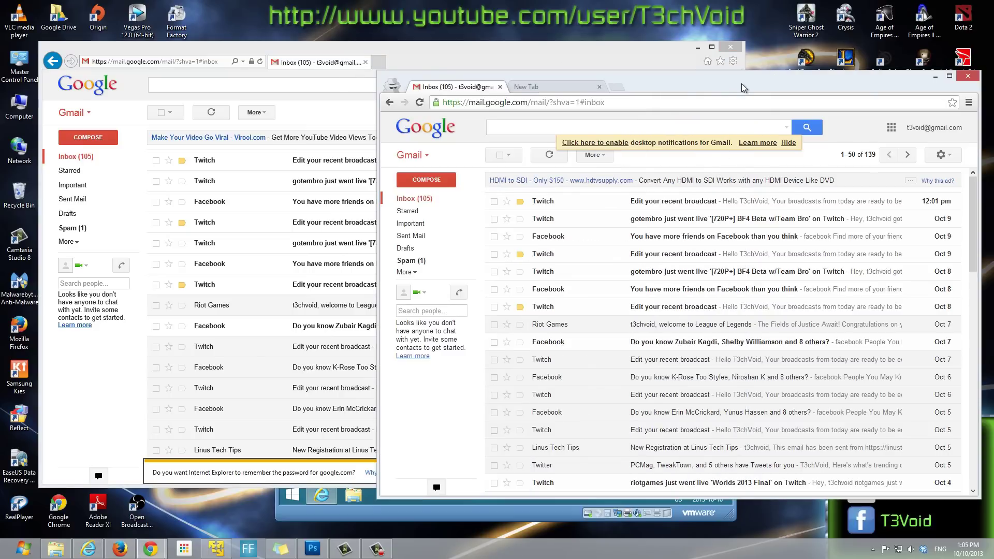
left_click_drag(735, 88, 703, 79)
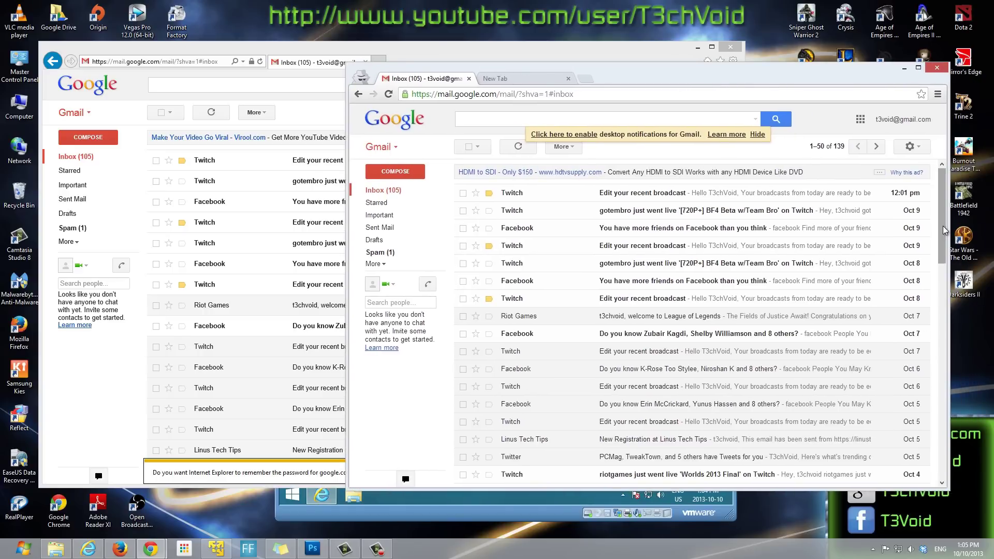
mouse_move(942, 234)
left_mouse_down()
mouse_move(944, 290)
mouse_move(944, 243)
left_mouse_up()
mouse_move(942, 180)
left_mouse_down()
mouse_move(942, 248)
mouse_move(938, 179)
left_mouse_up()
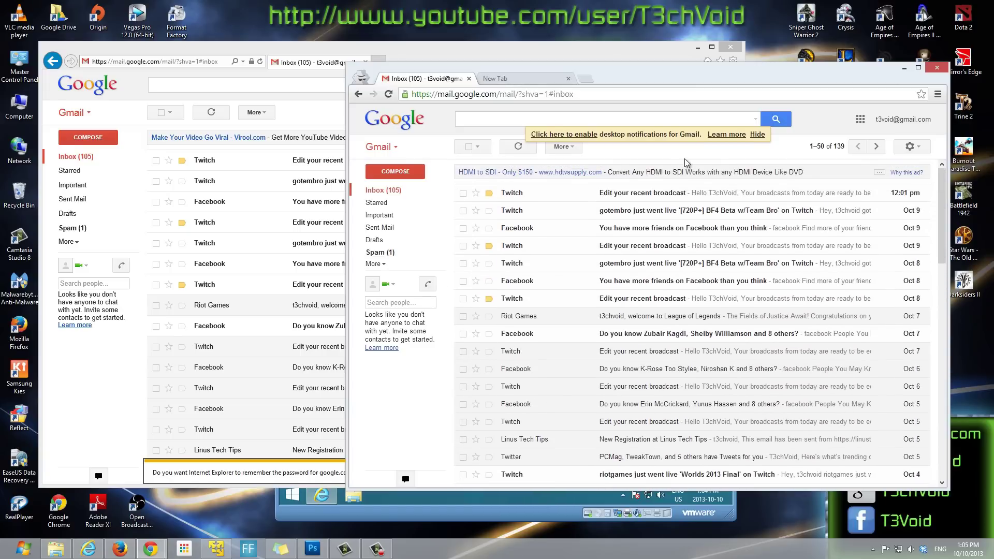
left_click_drag(942, 220, 947, 436)
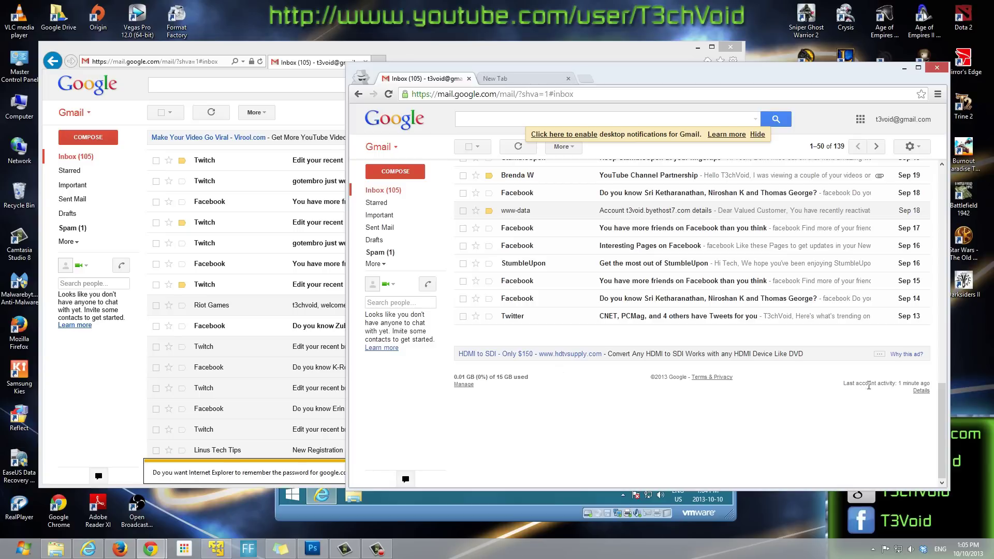
Step: Open the last account activity Details, which report the account open in 2 other locations
left_click(921, 391)
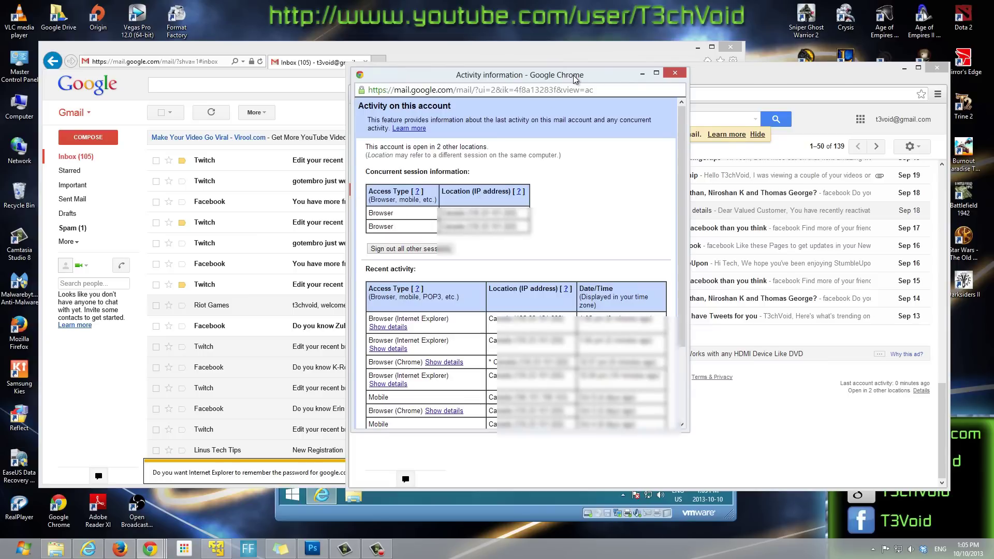
left_click_drag(572, 75, 591, 83)
left_click(420, 54)
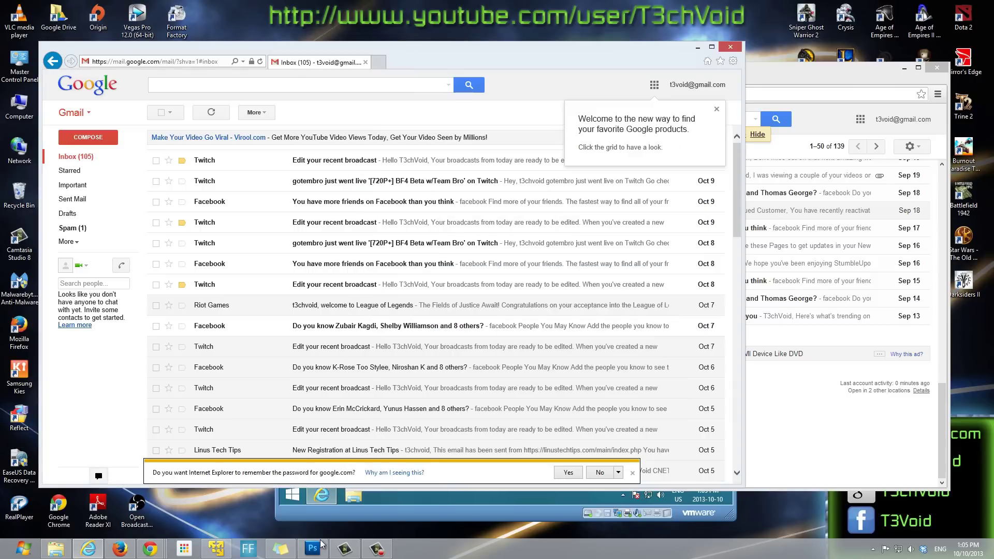
Step: Check the VM's Gmail session, hide the VM, and bring the host IE inbox back up
left_click(217, 549)
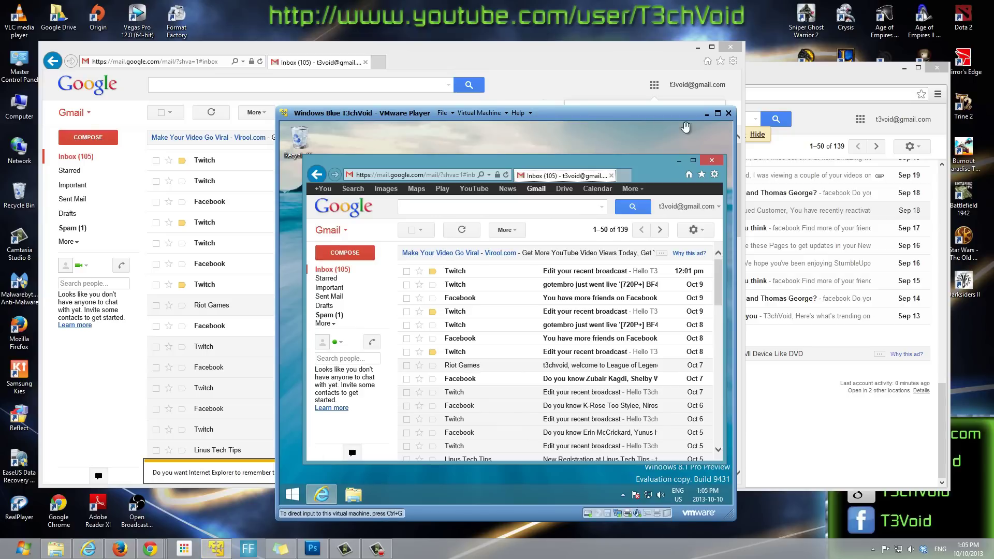
left_click(522, 171)
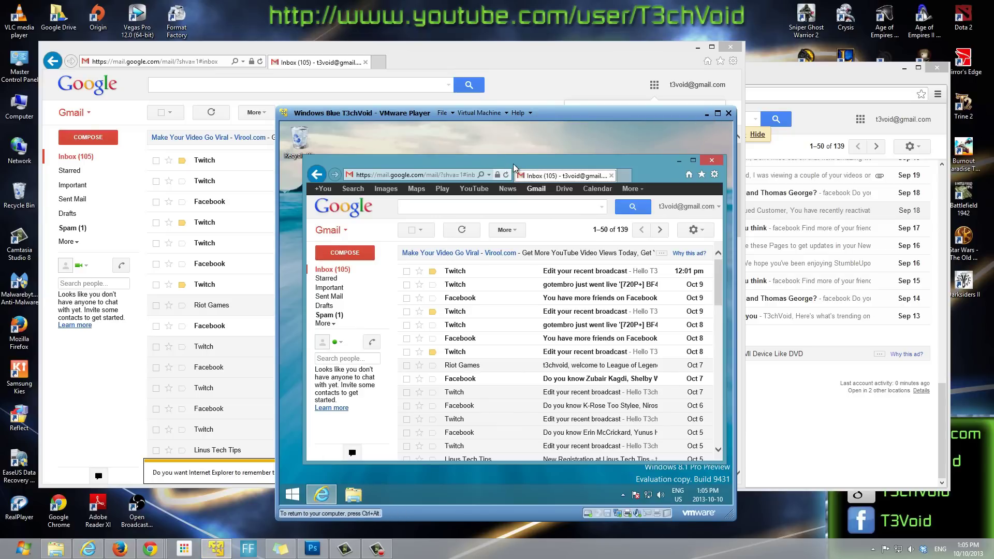
key("ctrl+alt")
left_click(708, 113)
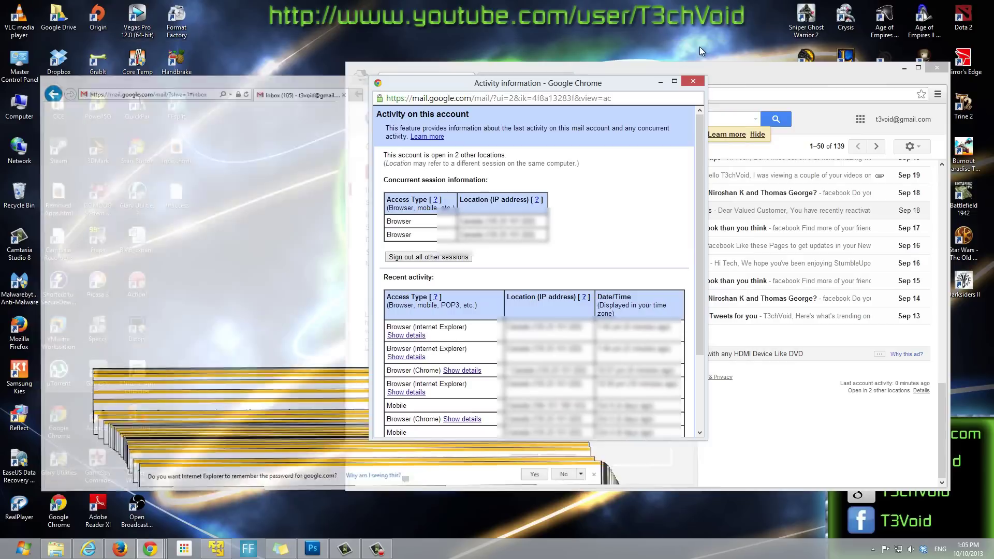
left_click(698, 47)
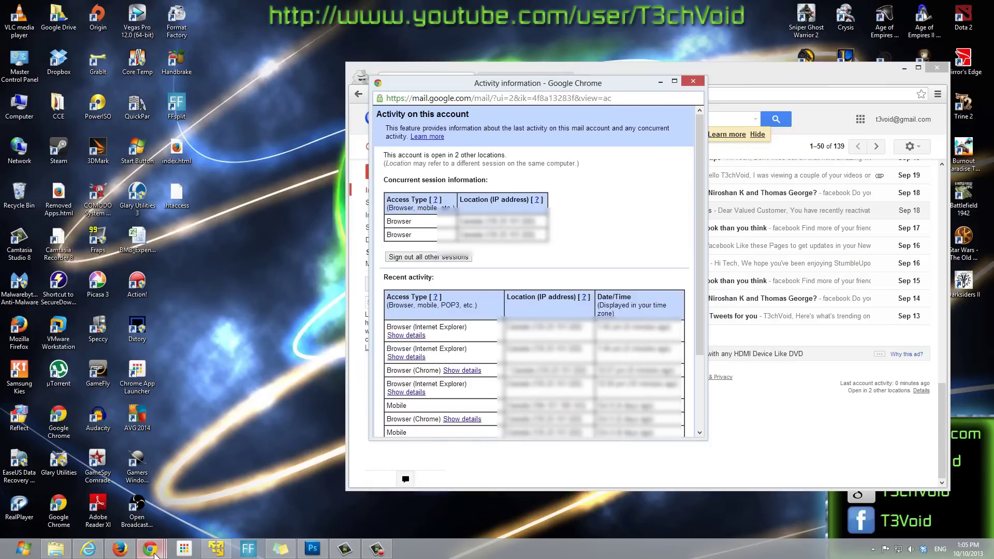
left_click(88, 549)
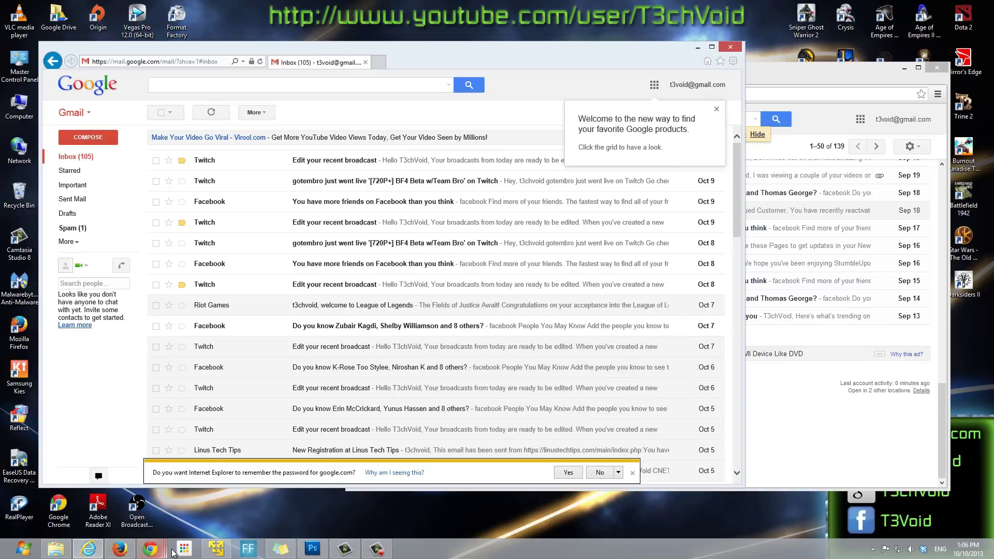
Step: Bring back the Activity information window and sign out all other sessions
left_click(787, 441)
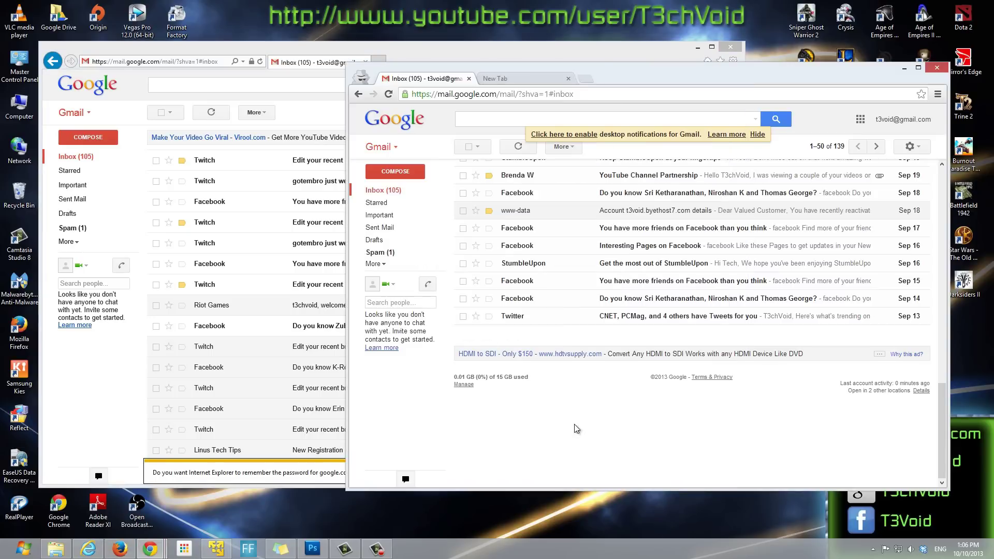
mouse_move(150, 550)
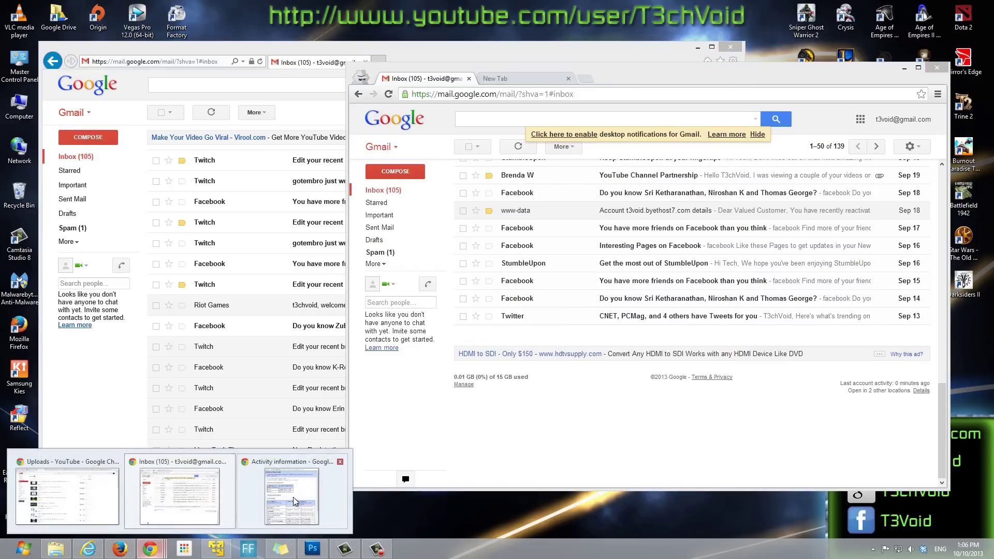
left_click(293, 497)
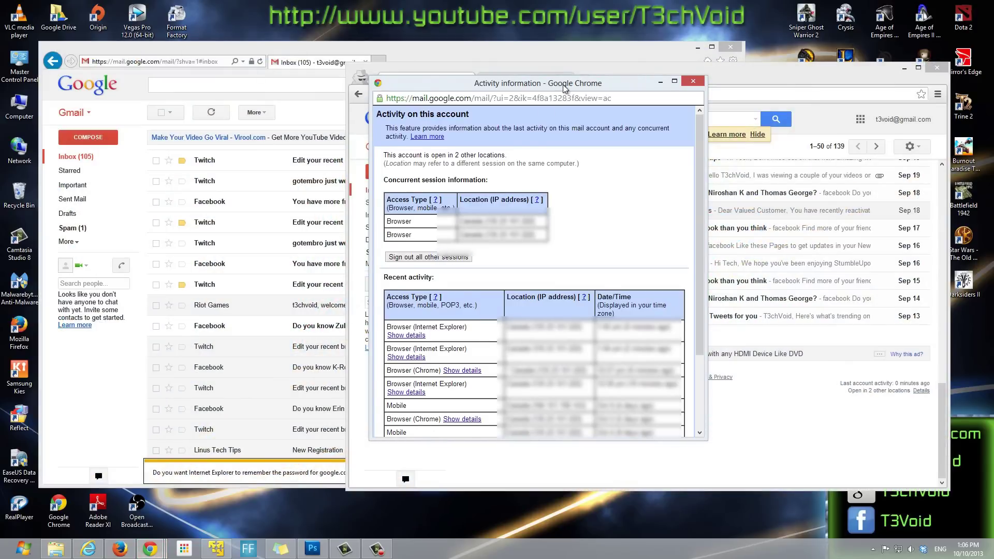
left_click_drag(559, 86, 657, 145)
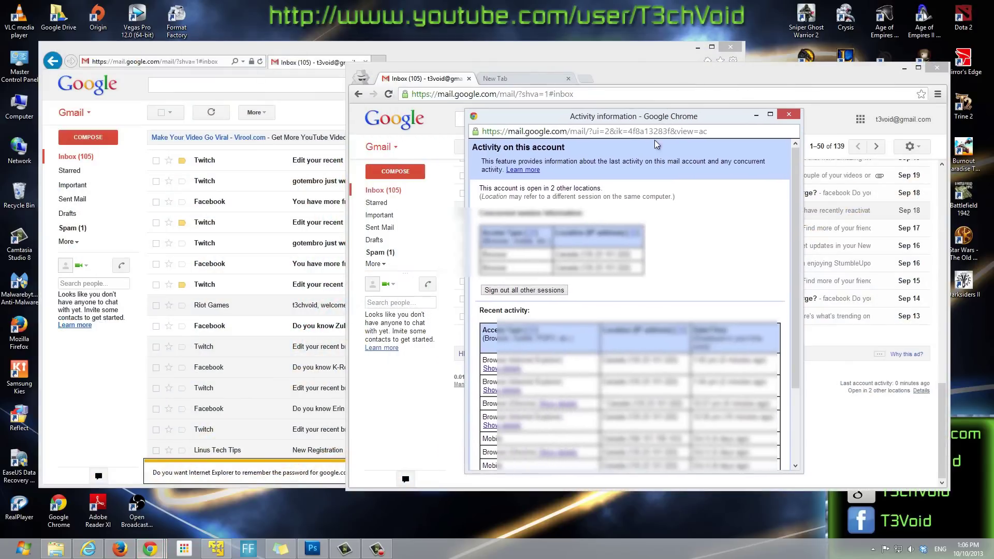
left_click(529, 293)
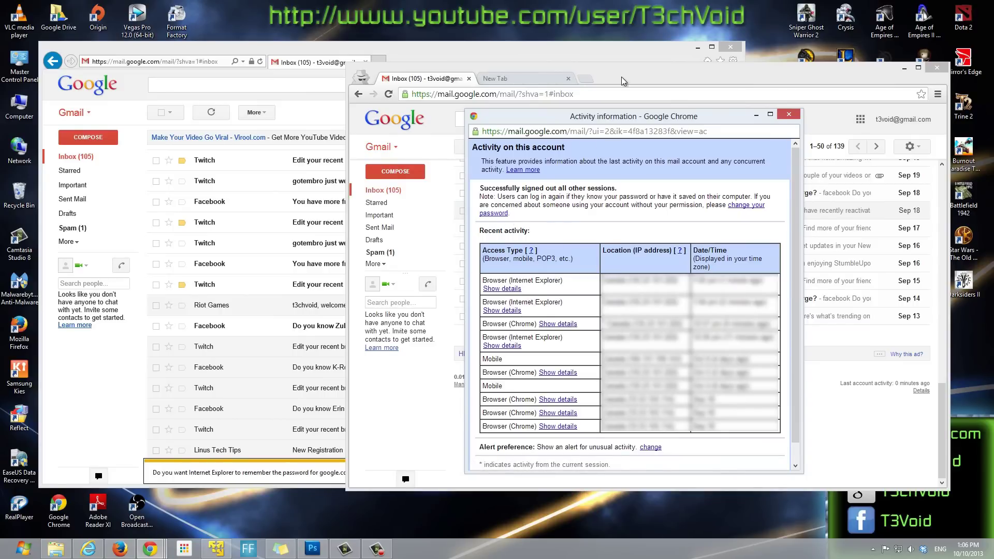
Step: Reload Gmail in the host Internet Explorer, which now shows the sign-in page
left_click(755, 115)
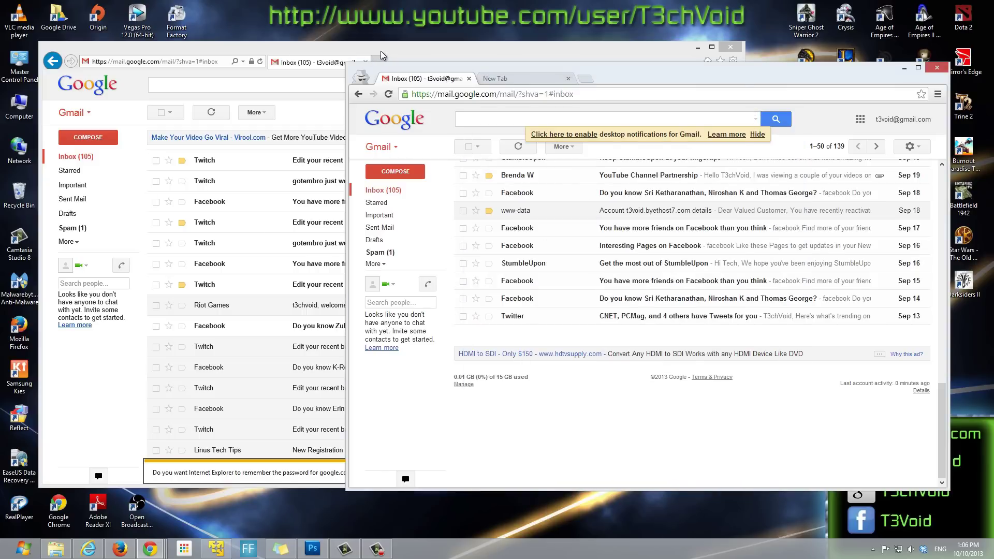
left_click_drag(381, 50, 361, 53)
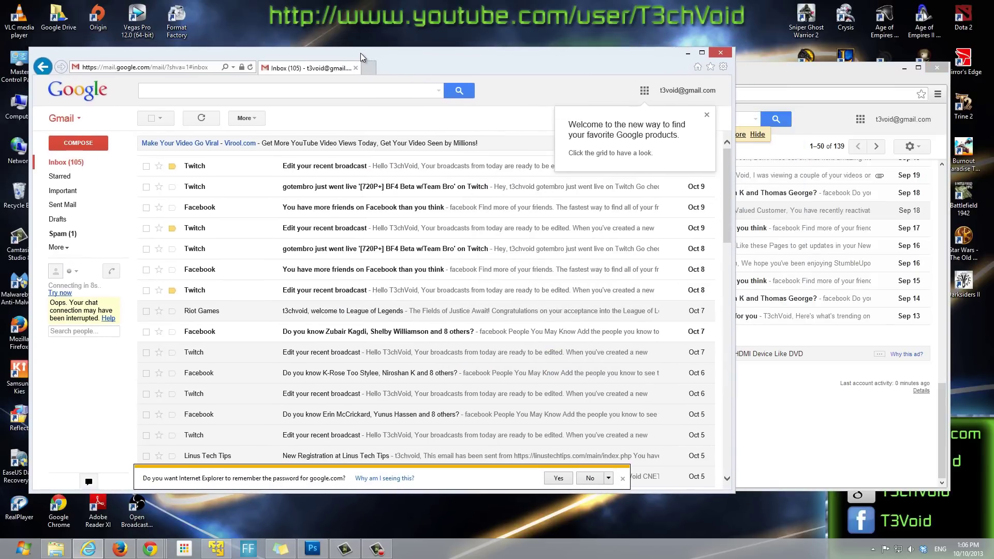
left_click(250, 67)
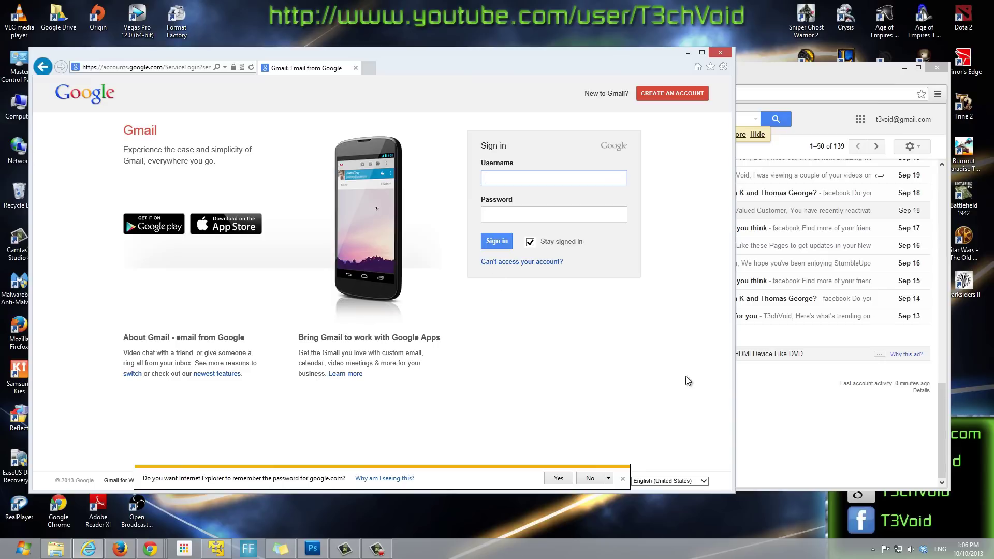
left_click(792, 421)
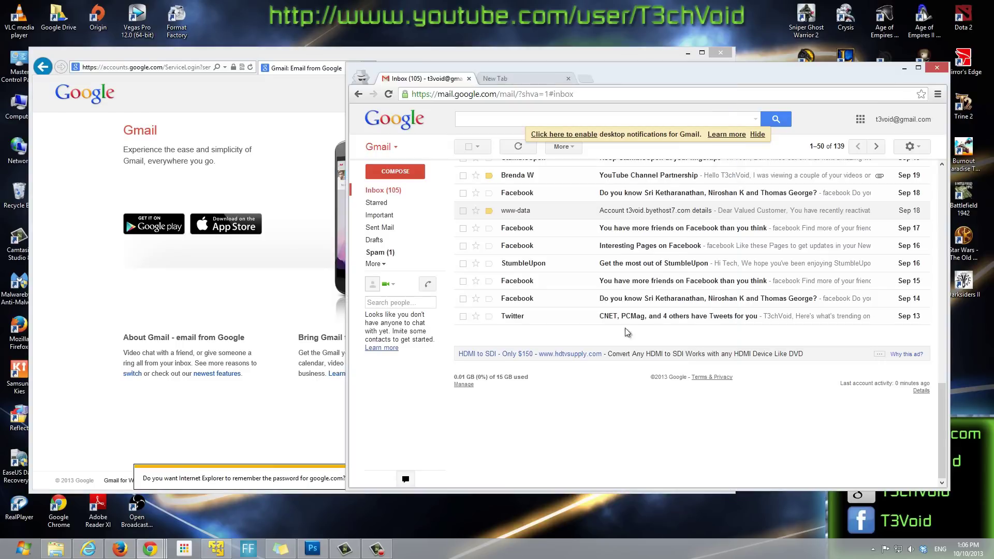
left_click(103, 273)
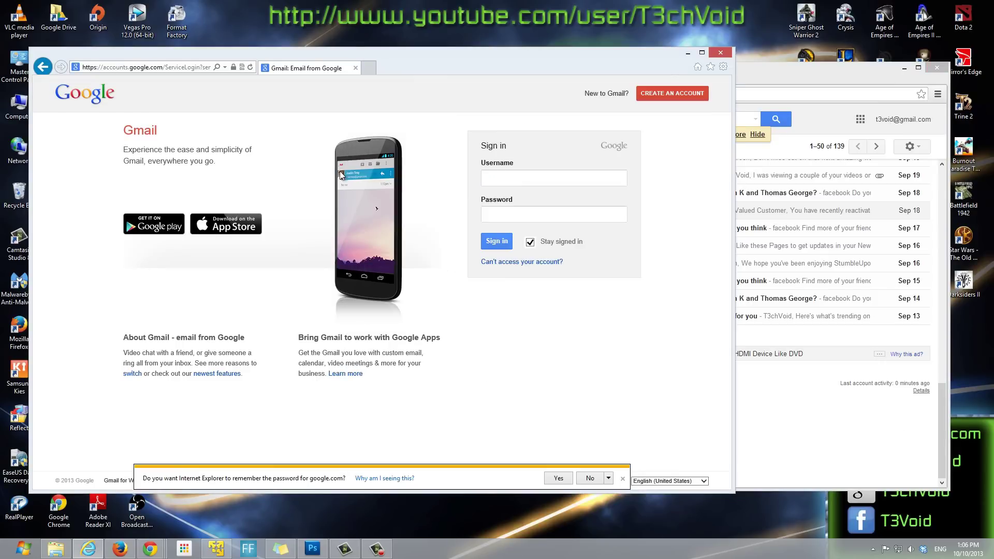
Step: Reload Gmail in the virtual machine's browser, then hide both the VM and IE windows
left_click(216, 549)
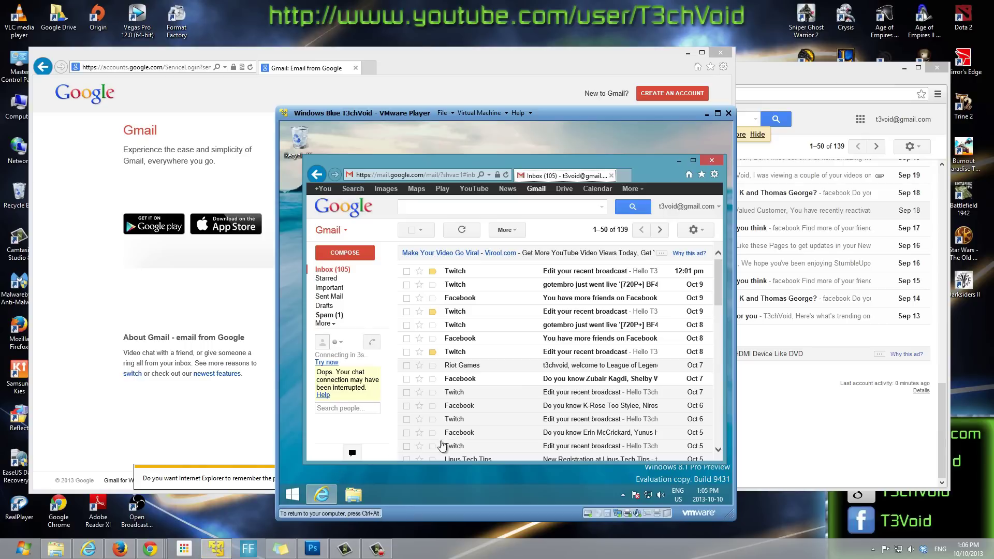
left_click(506, 176)
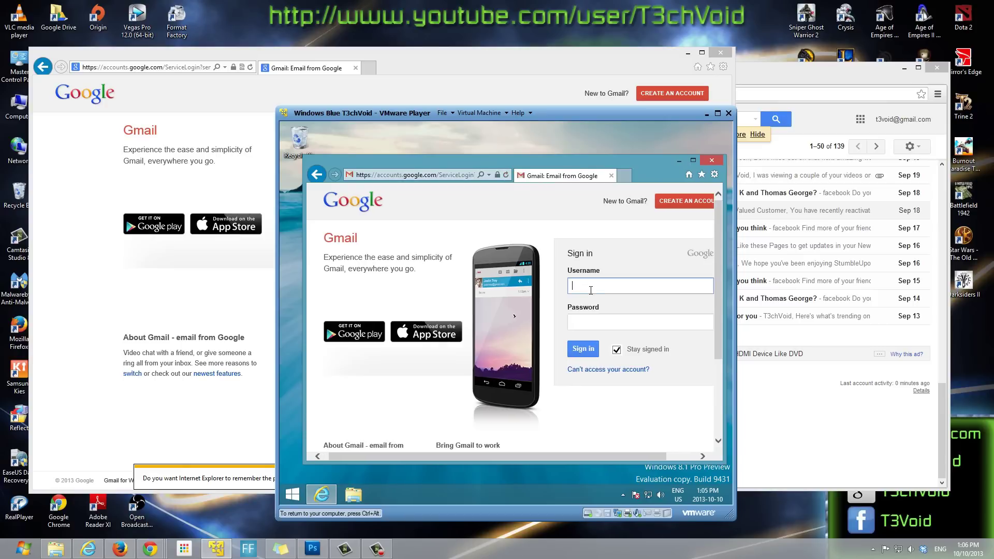
left_click(707, 113)
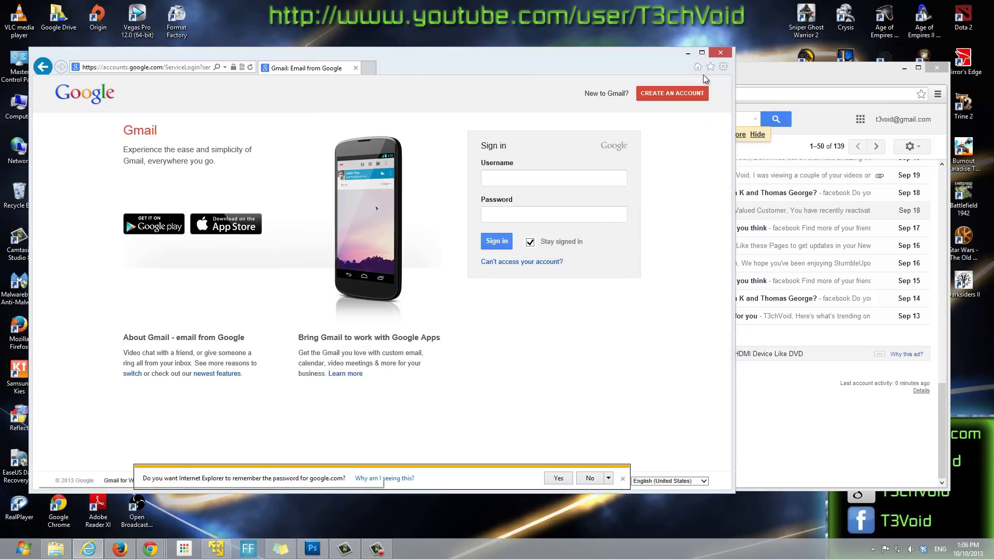
left_click(688, 53)
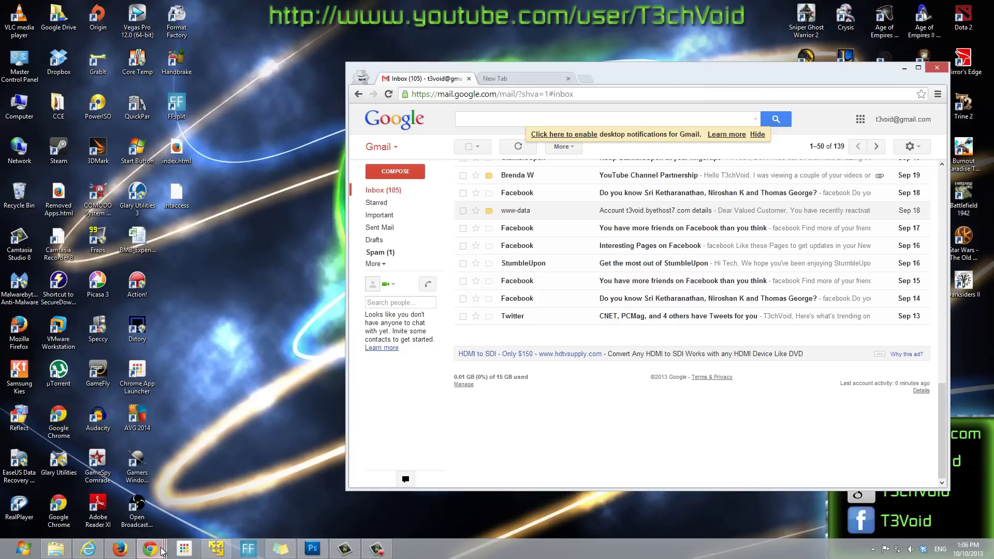
Step: Close the Activity information window and reload Chrome's Gmail inbox, which remains signed in
left_click(298, 492)
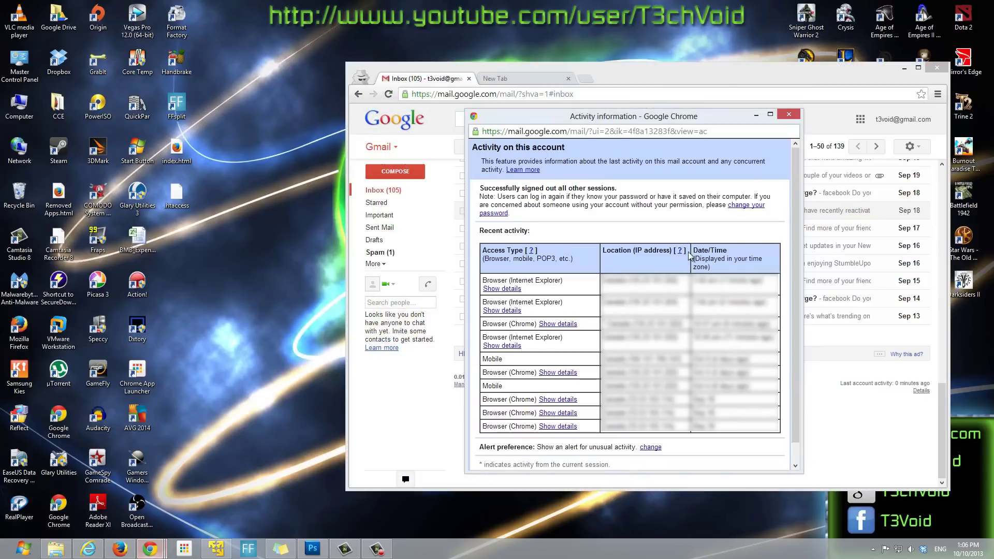
left_click(788, 116)
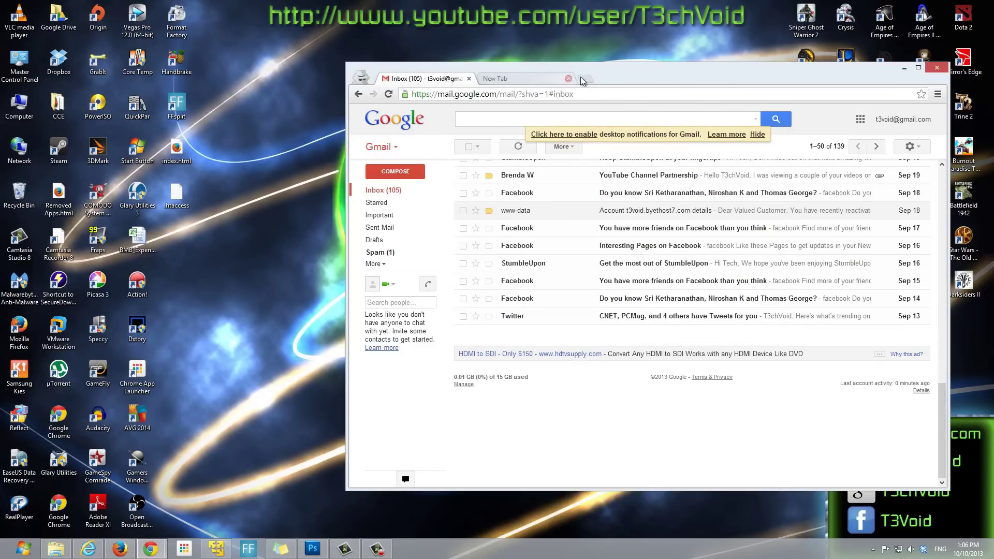
left_click(390, 95)
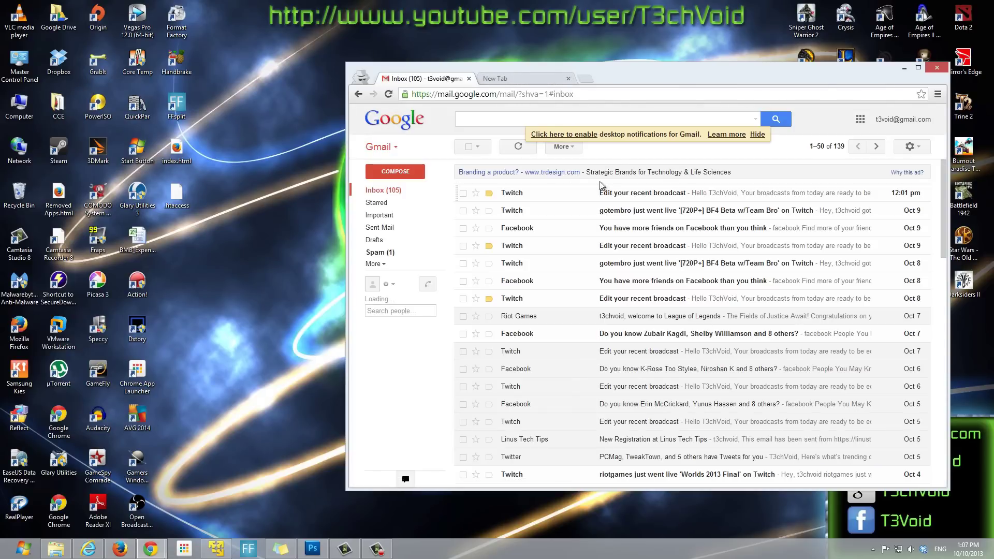
left_click_drag(638, 79, 501, 79)
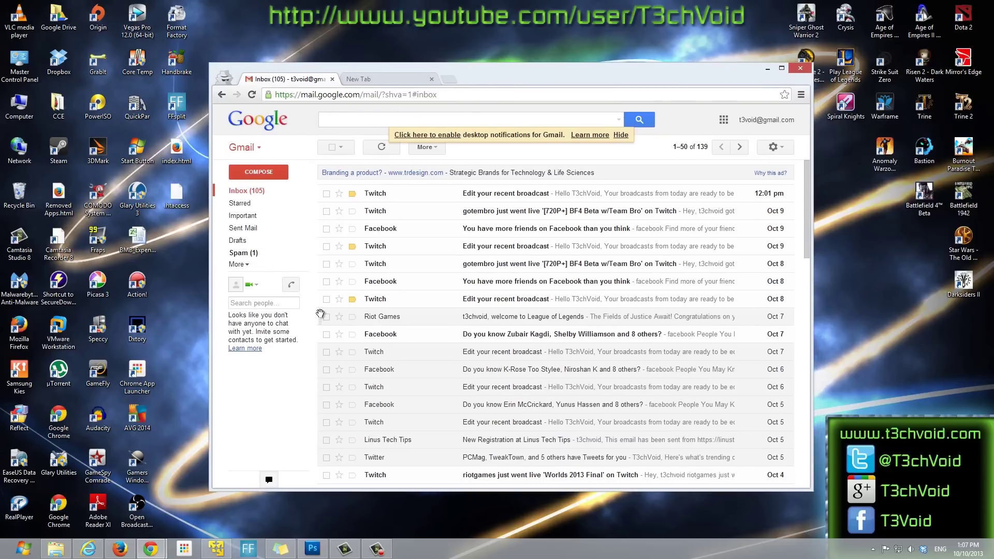
mouse_move(582, 72)
left_mouse_down()
mouse_move(514, 69)
mouse_move(579, 63)
mouse_move(580, 75)
left_mouse_up()
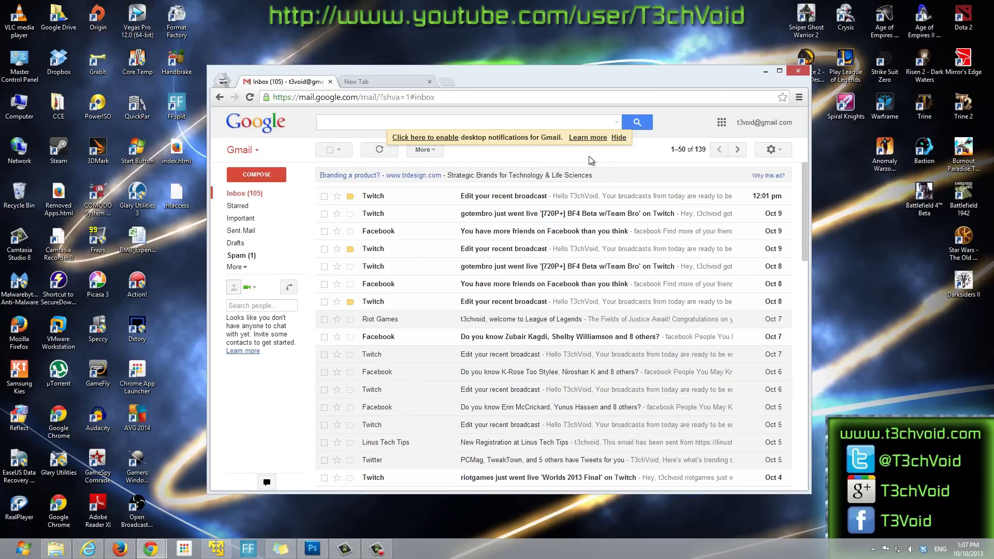
scroll(670, 244, "down", 15)
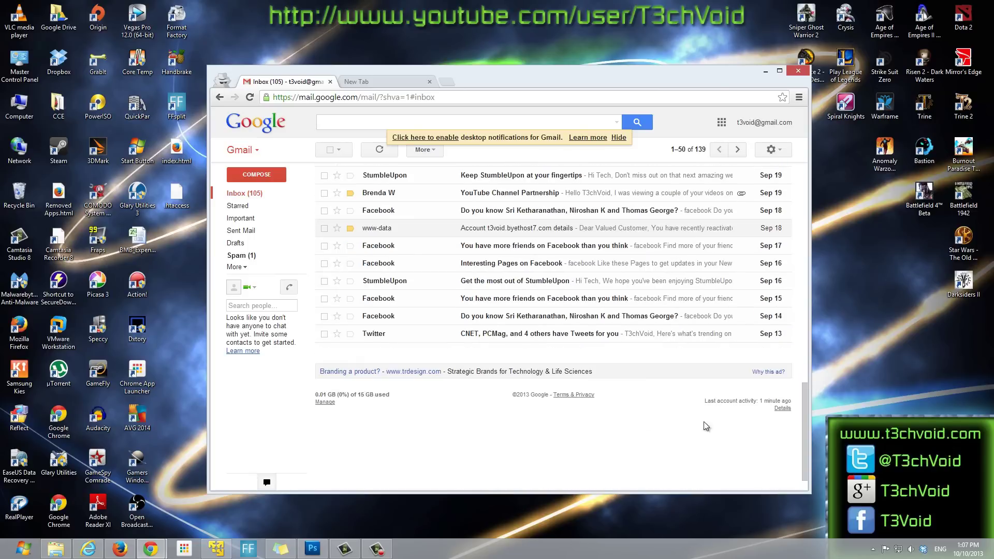
scroll(535, 417, "up", 15)
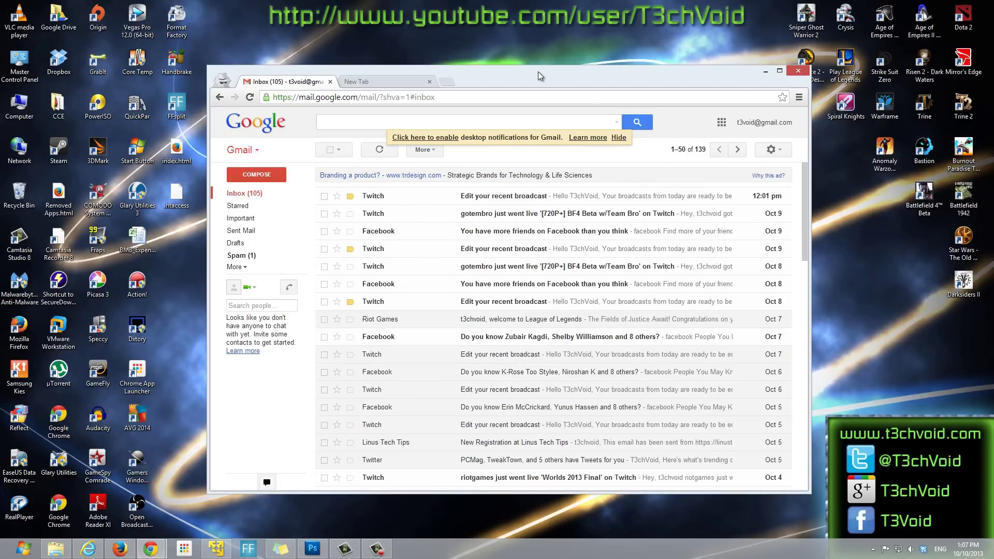
left_click_drag(539, 72, 530, 78)
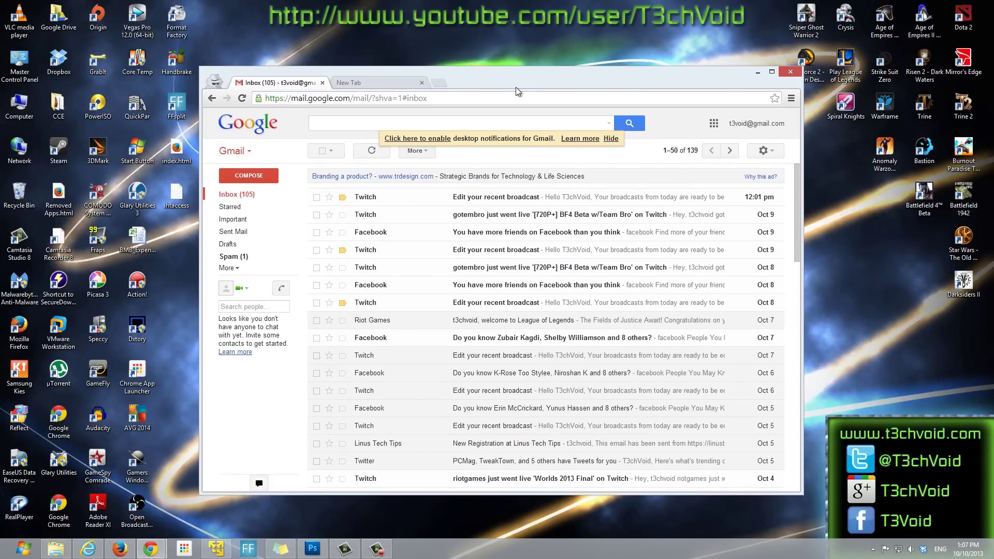
mouse_move(533, 85)
left_mouse_down()
mouse_move(546, 69)
mouse_move(533, 70)
left_mouse_up()
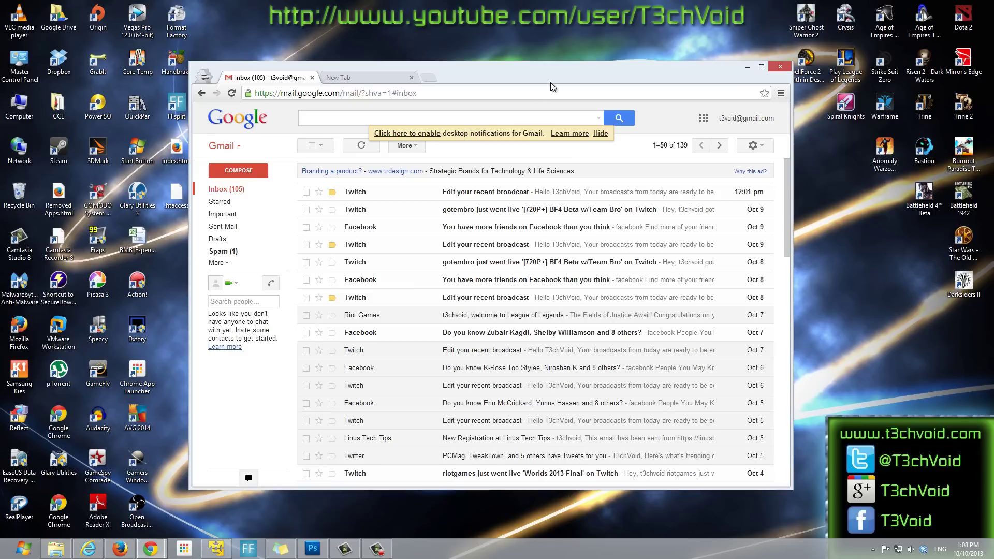
left_click_drag(560, 76, 563, 70)
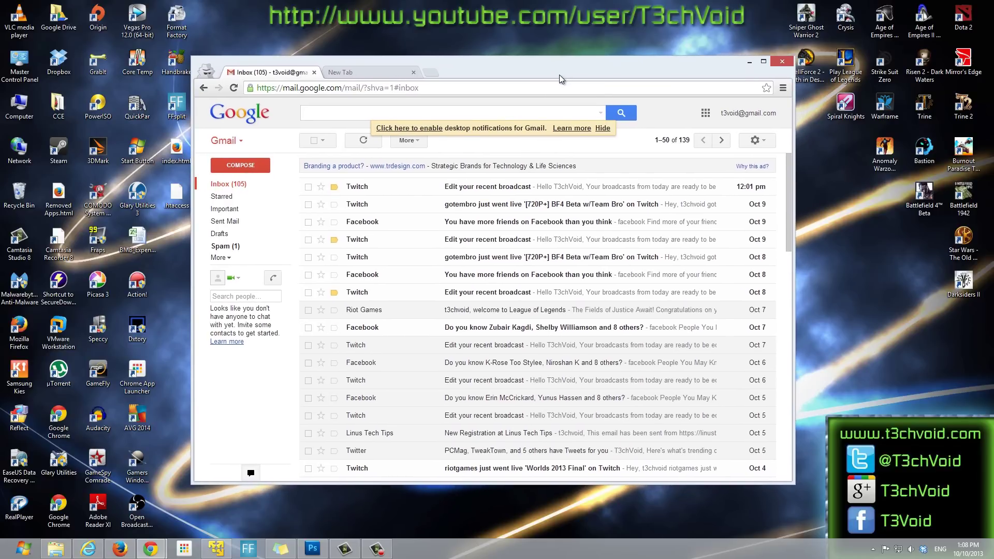